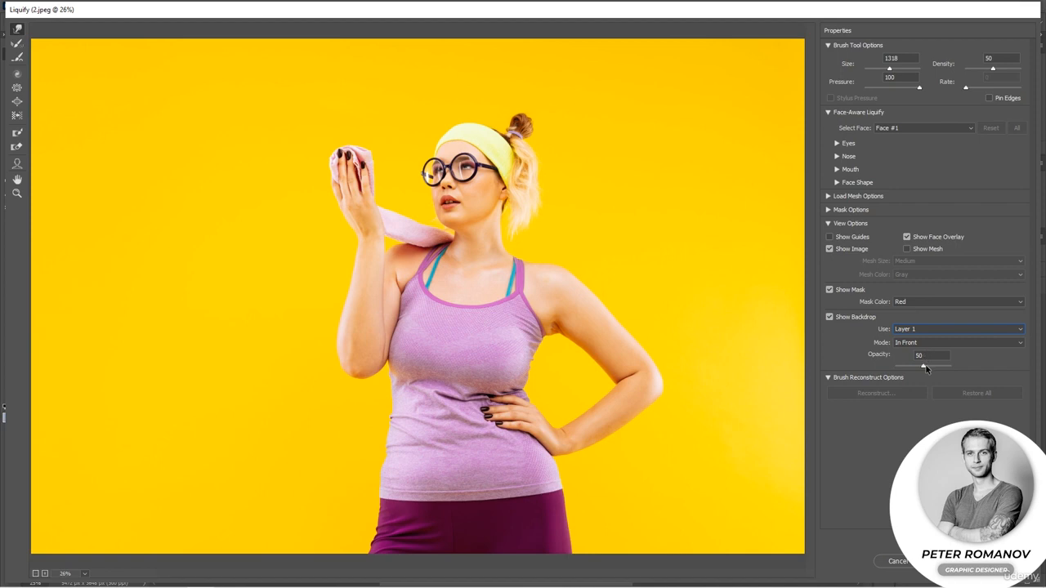
Hide the backdrop, zoom into the torso, set the Forward Warp brush size to 557, and push the left waist inward
{"action": "left_click", "coordinate": [830, 318]}
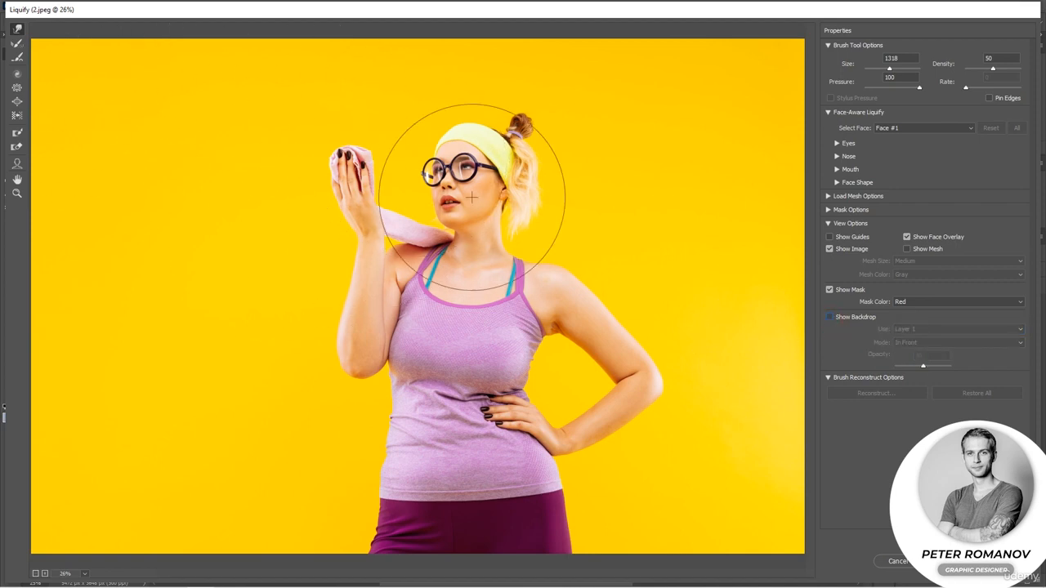
{"action": "left_click_drag", "start_coordinate": [888, 69], "coordinate": [883, 70]}
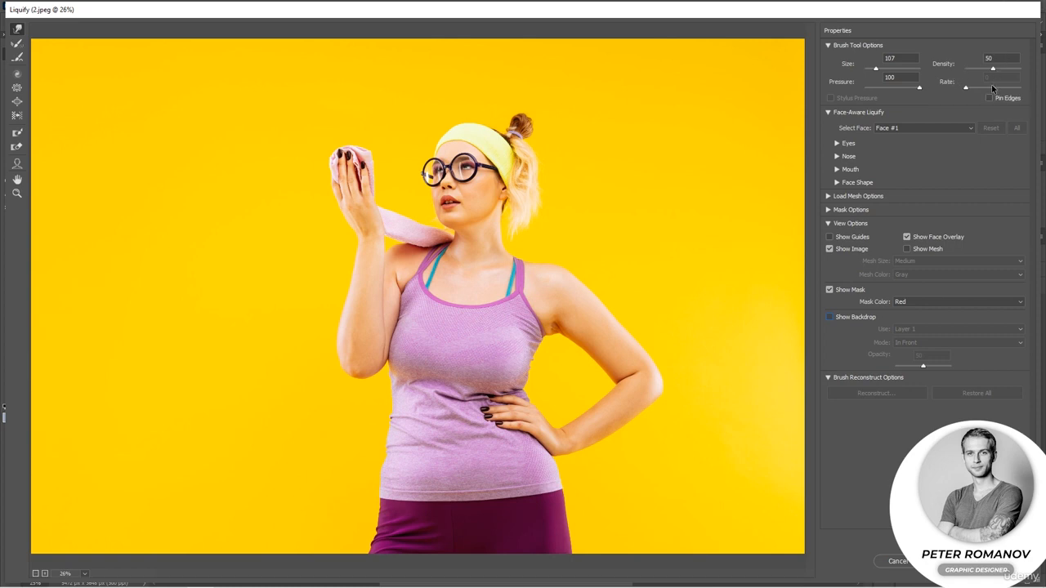
{"action": "scroll", "coordinate": [450, 306], "scroll_direction": "up", "scroll_amount": 1}
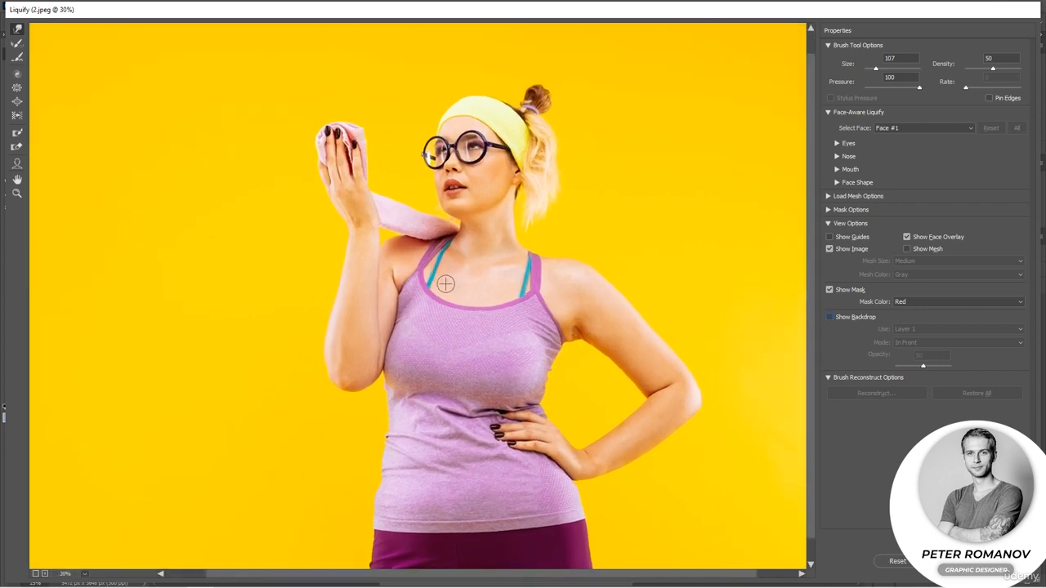
{"action": "scroll", "coordinate": [446, 283], "scroll_direction": "up", "scroll_amount": 3}
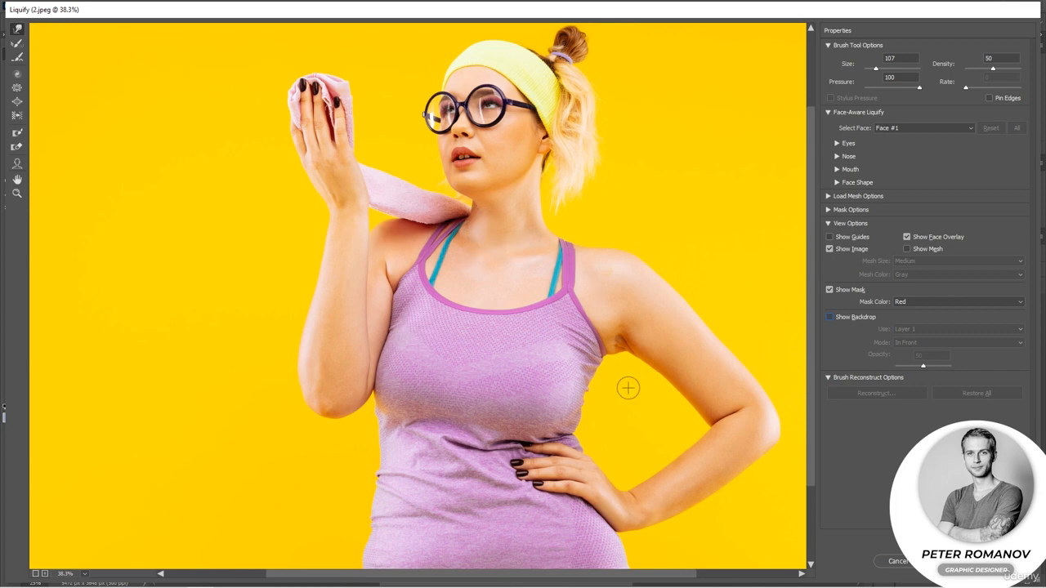
{"action": "scroll", "coordinate": [490, 310], "scroll_direction": "up", "scroll_amount": 1}
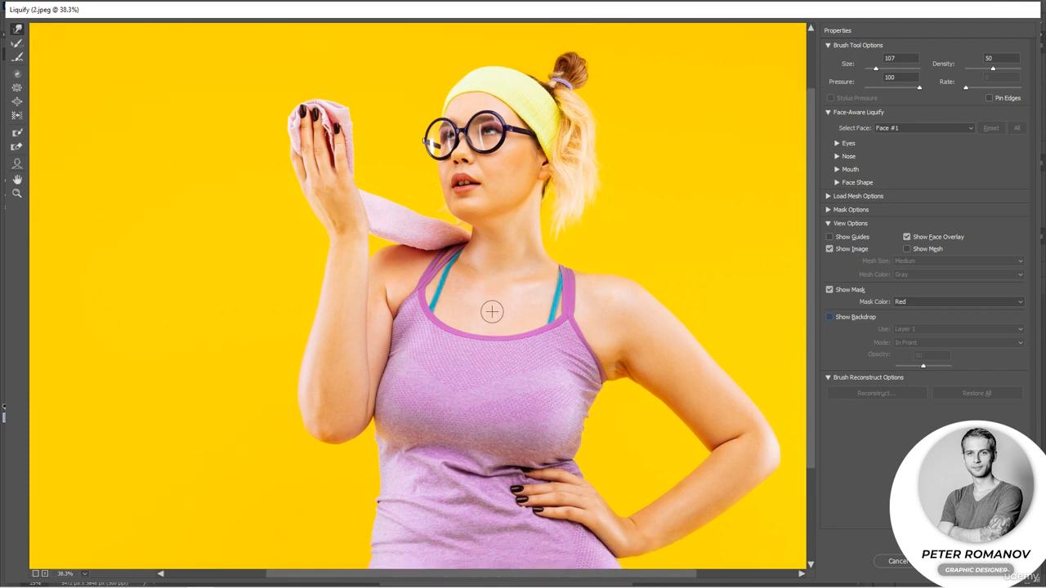
{"action": "scroll", "coordinate": [490, 311], "scroll_direction": "down", "scroll_amount": 5}
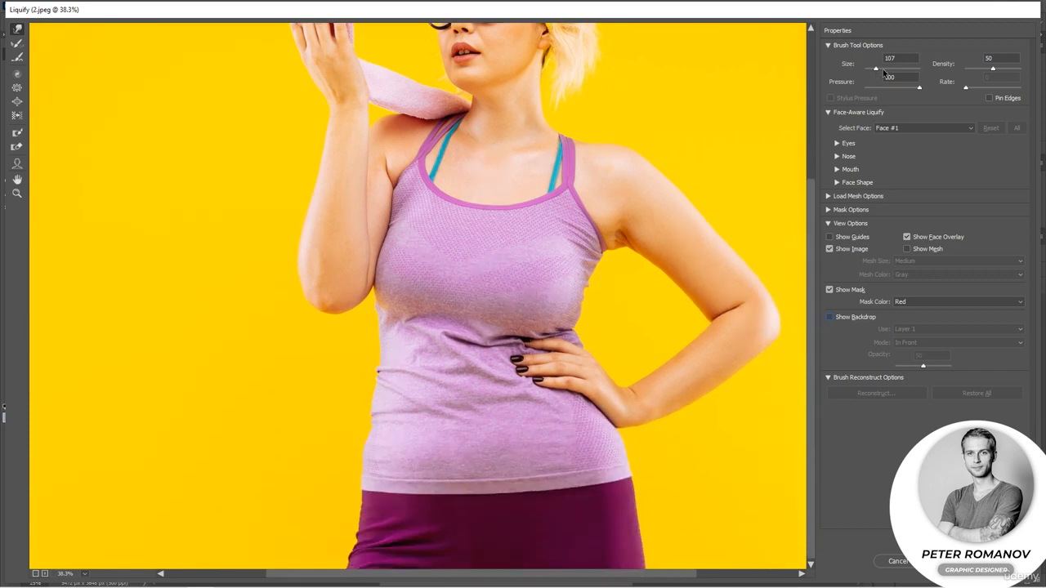
{"action": "left_click", "coordinate": [883, 71]}
{"action": "mouse_move", "coordinate": [333, 404]}
{"action": "left_mouse_down"}
{"action": "mouse_move", "coordinate": [344, 385]}
{"action": "mouse_move", "coordinate": [343, 394]}
{"action": "left_mouse_up"}
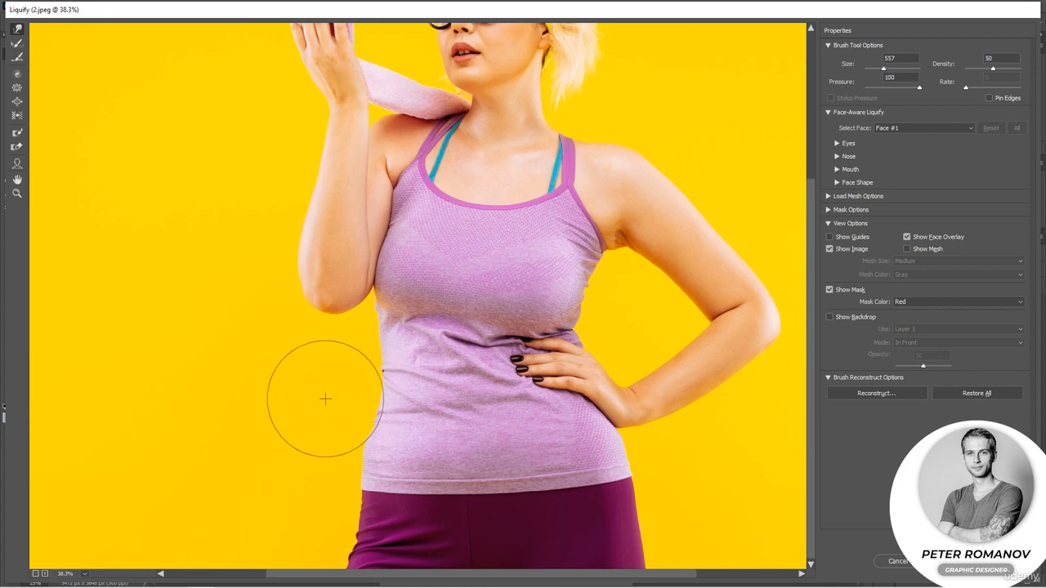
{"action": "mouse_move", "coordinate": [313, 439]}
{"action": "left_mouse_down"}
{"action": "mouse_move", "coordinate": [326, 449]}
{"action": "mouse_move", "coordinate": [331, 436]}
{"action": "left_mouse_up"}
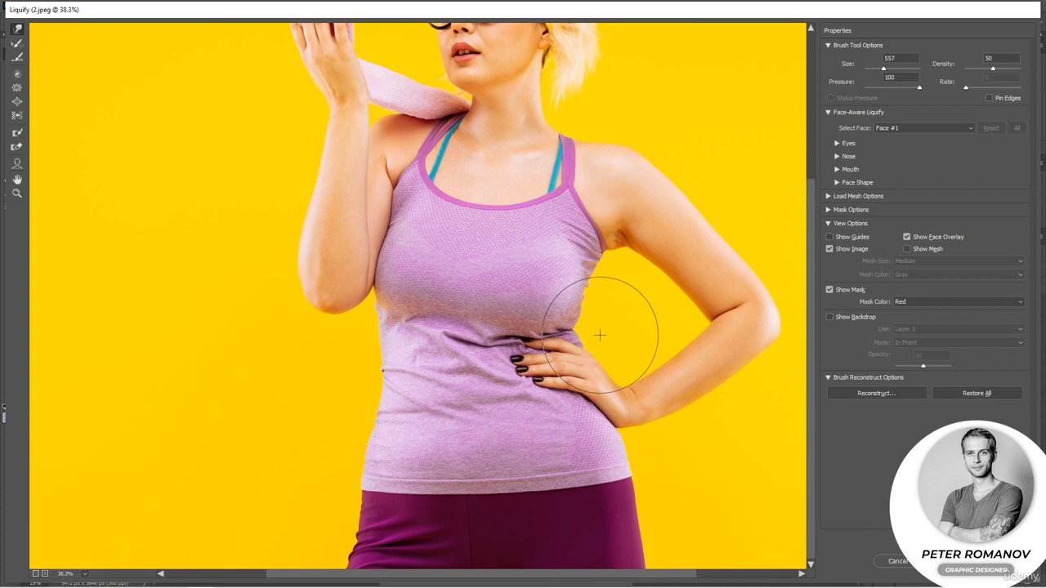
Show the backdrop and test a warp stroke on the left waist, undoing it and restoring all
{"action": "left_click", "coordinate": [831, 317]}
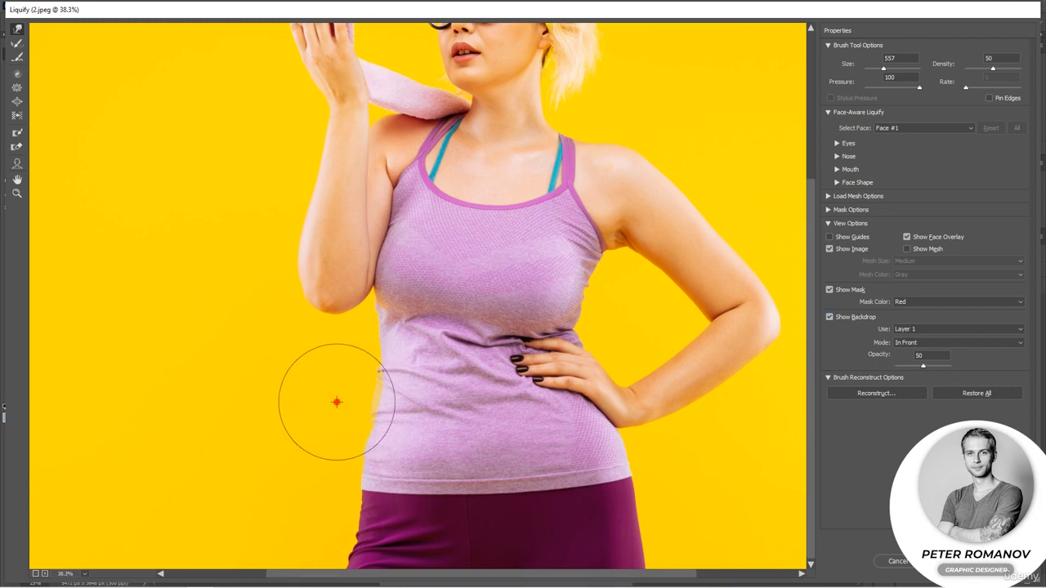
{"action": "left_click_drag", "start_coordinate": [339, 402], "coordinate": [419, 398]}
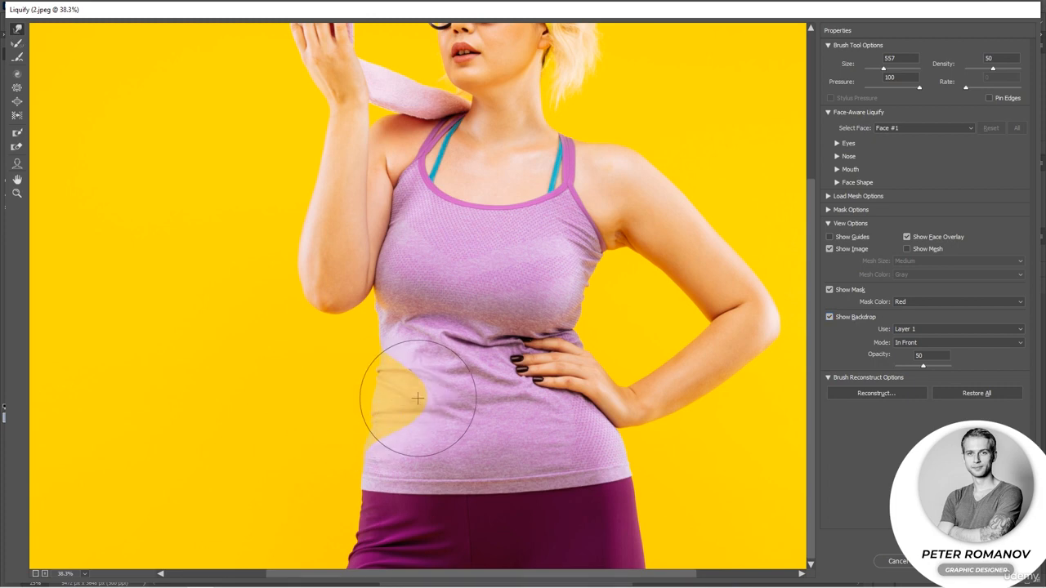
{"action": "key", "text": "ctrl+z"}
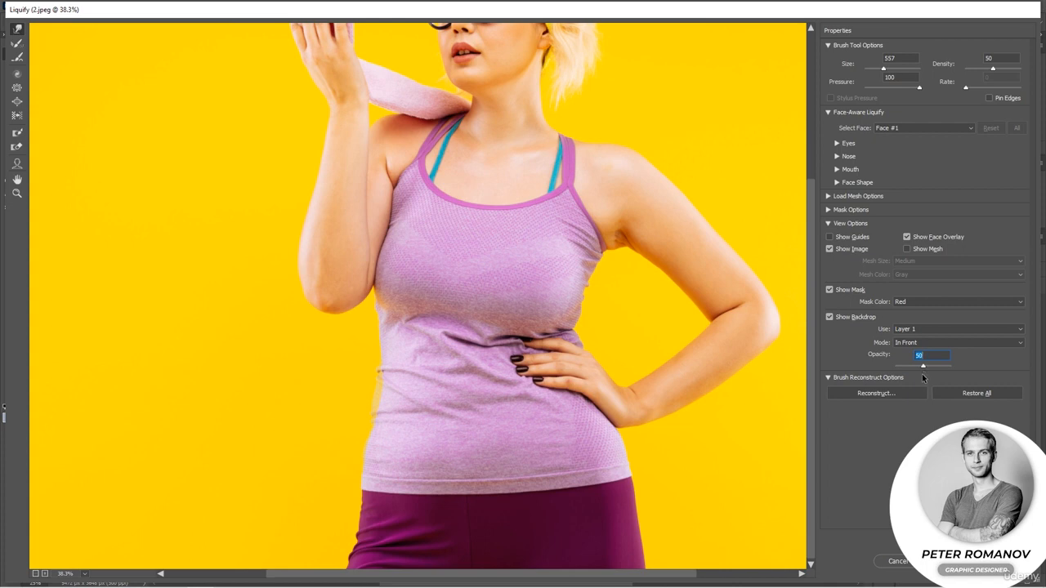
{"action": "left_click", "coordinate": [985, 395]}
{"action": "left_click", "coordinate": [970, 71]}
{"action": "left_click_drag", "start_coordinate": [328, 393], "coordinate": [408, 392]}
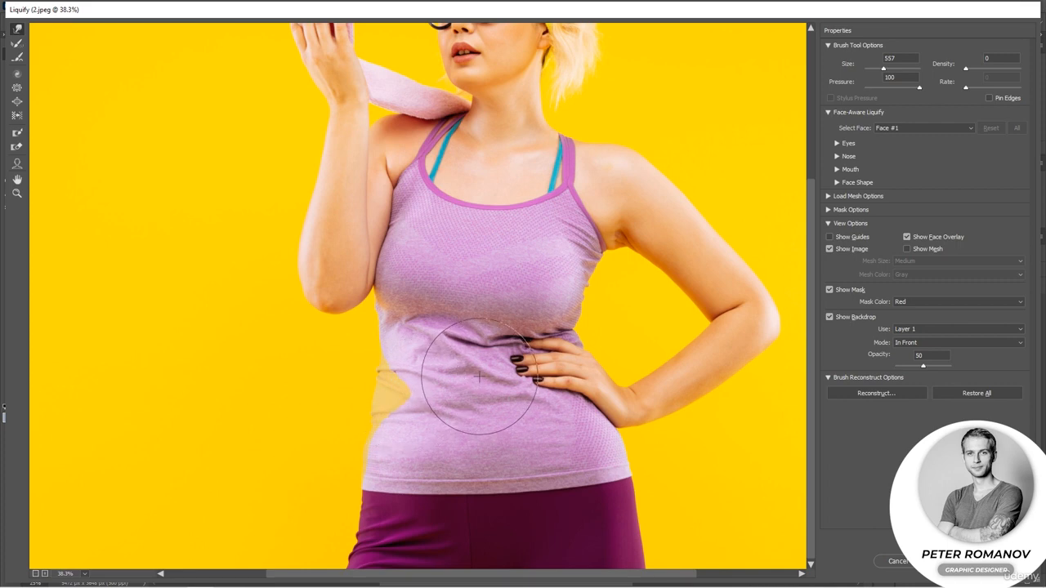
{"action": "key", "text": "ctrl+z"}
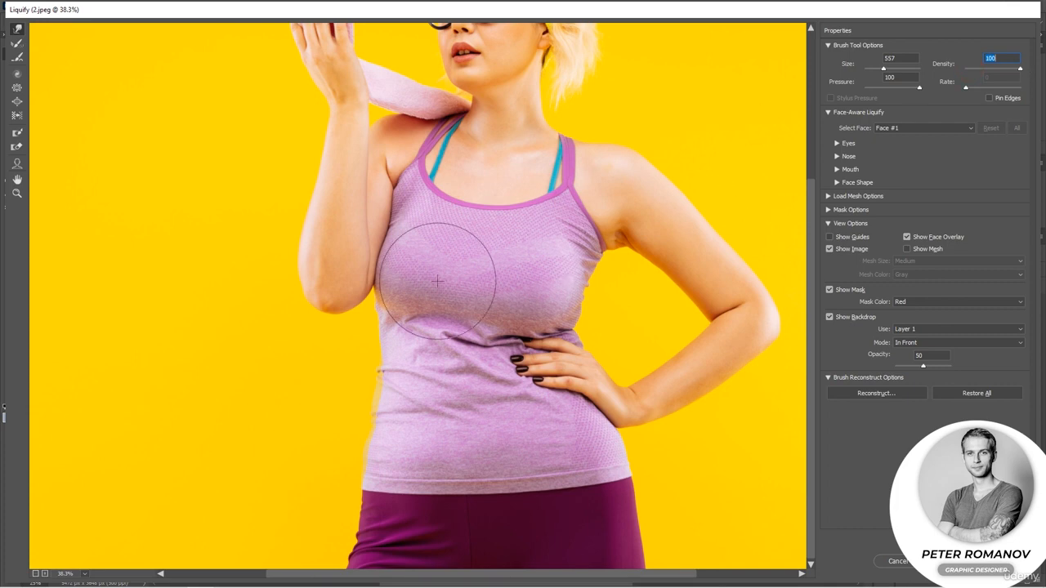
Set density to 100 and pressure to 24, and push the left side of the waist inward with Forward Warp
{"action": "left_click_drag", "start_coordinate": [340, 381], "coordinate": [382, 386]}
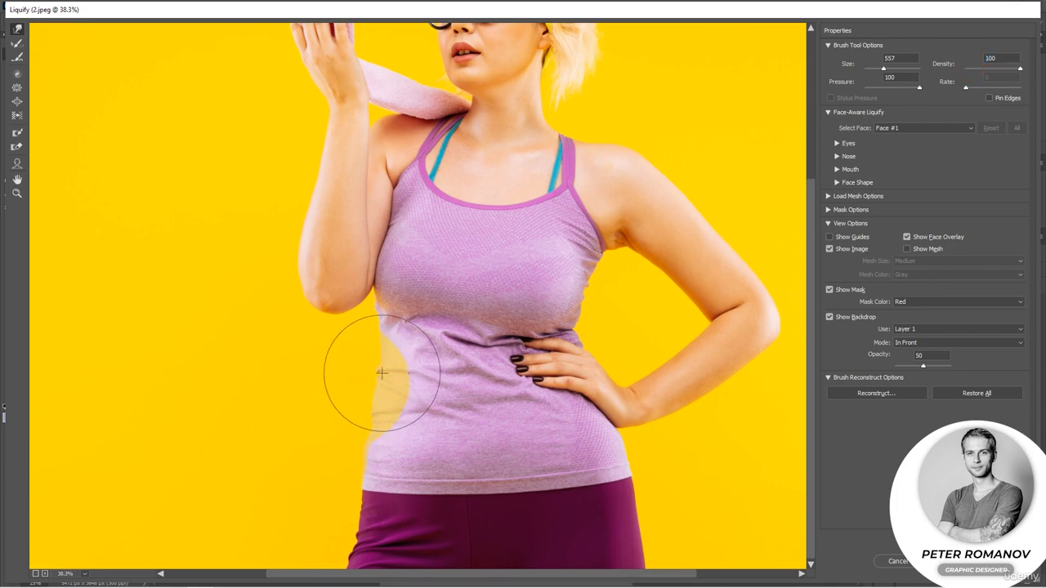
{"action": "key", "text": "ctrl+z"}
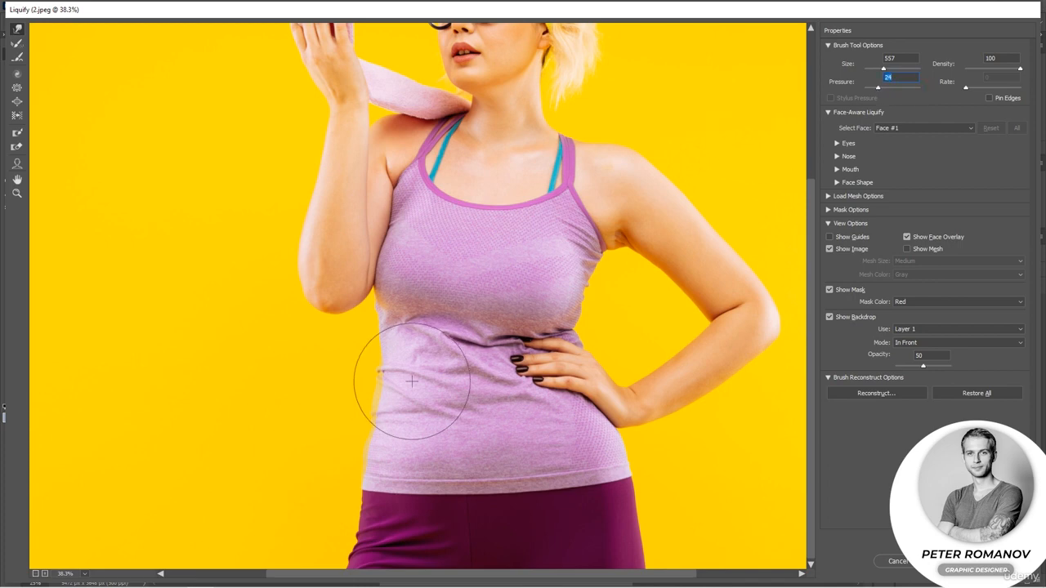
{"action": "mouse_move", "coordinate": [356, 411]}
{"action": "left_mouse_down"}
{"action": "mouse_move", "coordinate": [383, 413]}
{"action": "mouse_move", "coordinate": [362, 373]}
{"action": "mouse_move", "coordinate": [400, 385]}
{"action": "mouse_move", "coordinate": [367, 369]}
{"action": "mouse_move", "coordinate": [392, 367]}
{"action": "left_mouse_up"}
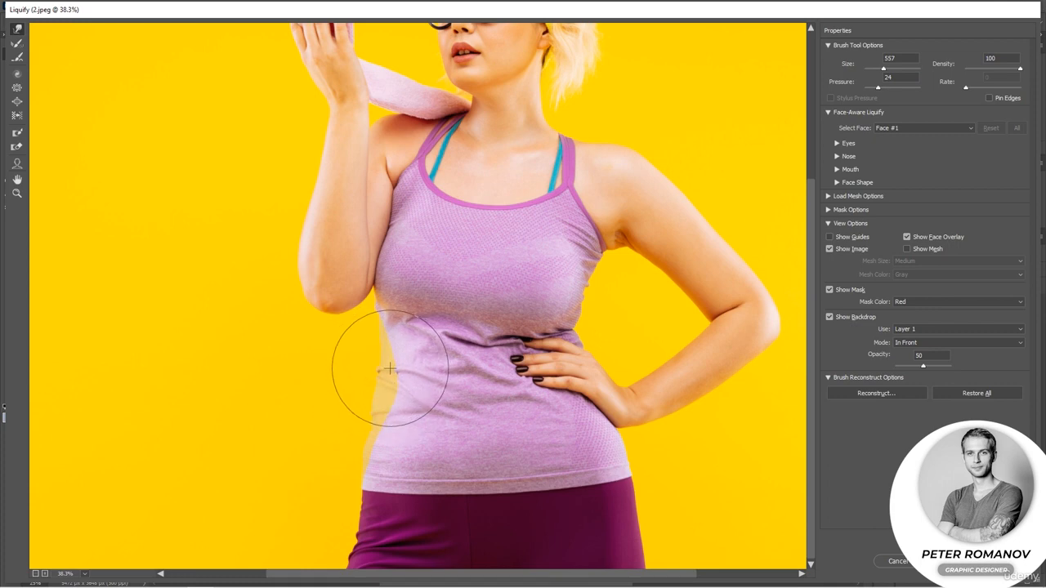
Nudge the outer edges of both arms inward with small Forward Warp strokes
{"action": "key", "text": "ctrl+space"}
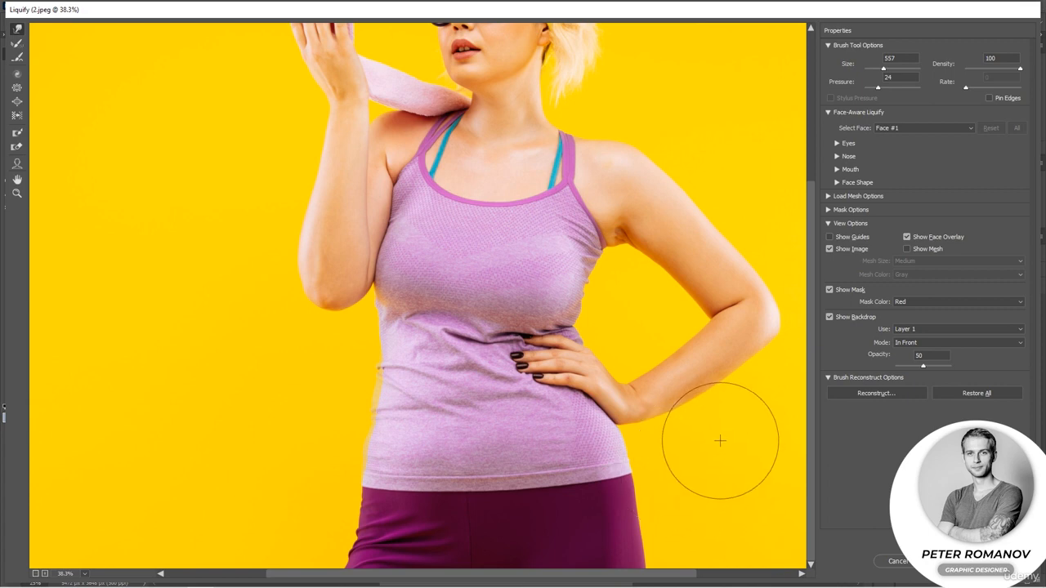
{"action": "left_click_drag", "start_coordinate": [732, 202], "coordinate": [736, 205]}
{"action": "left_click_drag", "start_coordinate": [727, 408], "coordinate": [719, 412]}
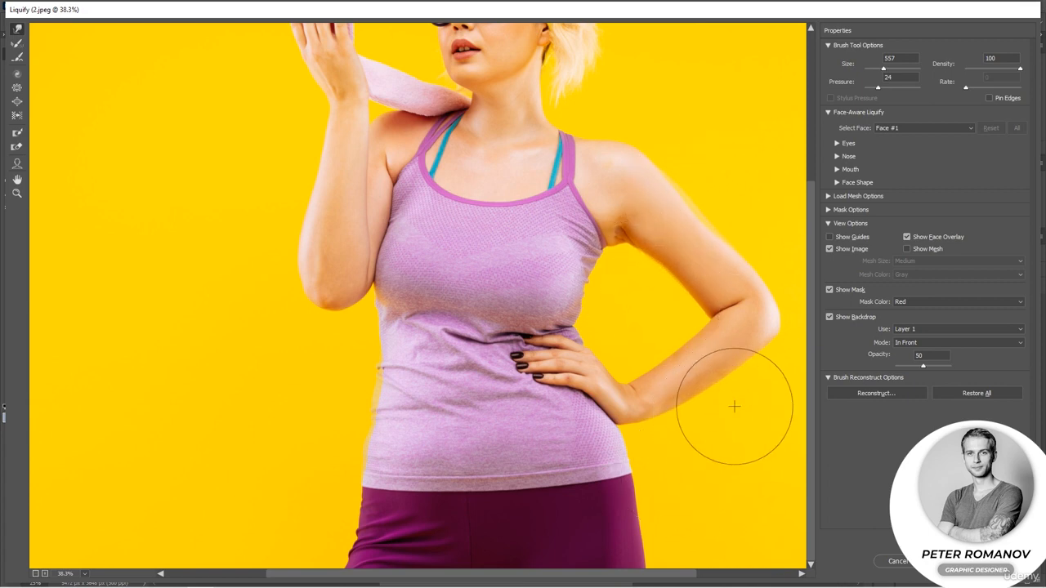
{"action": "left_click_drag", "start_coordinate": [266, 219], "coordinate": [272, 206]}
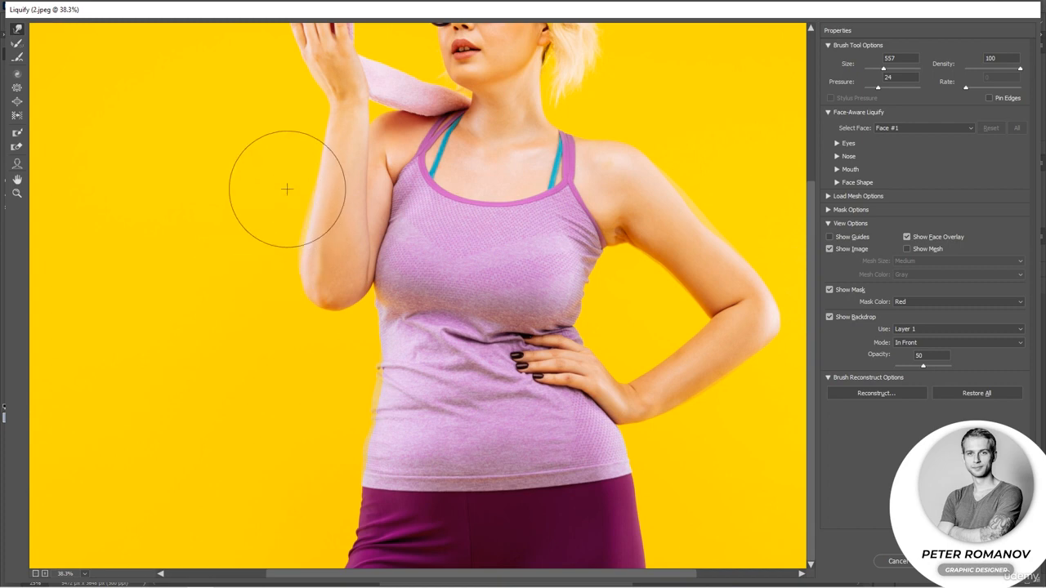
{"action": "left_click_drag", "start_coordinate": [289, 160], "coordinate": [295, 159]}
{"action": "left_click_drag", "start_coordinate": [258, 239], "coordinate": [262, 243]}
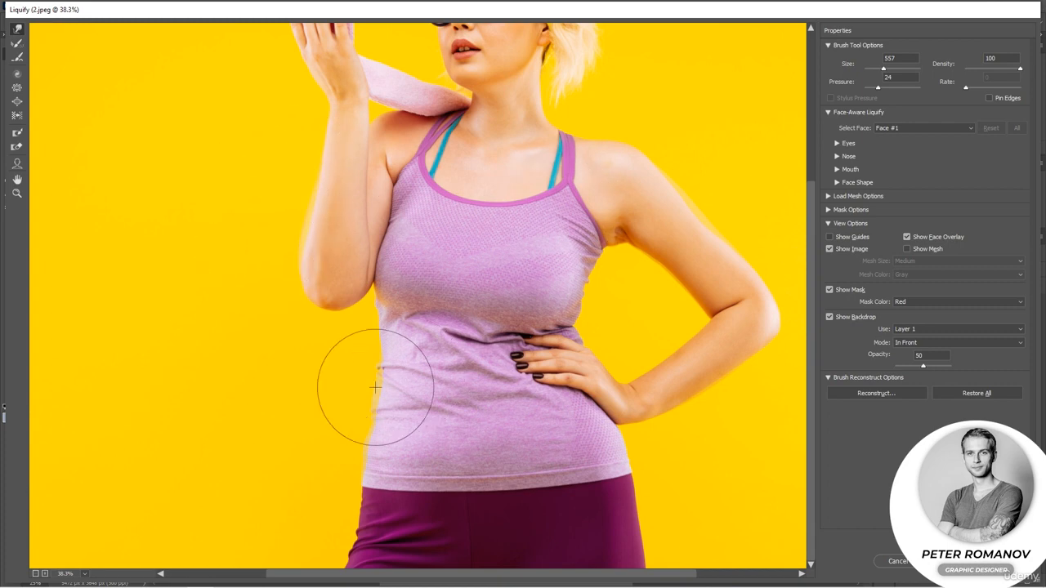
Set the brush size to 215 and warp the body edge near the right underarm inward
{"action": "left_click_drag", "start_coordinate": [873, 69], "coordinate": [885, 76]}
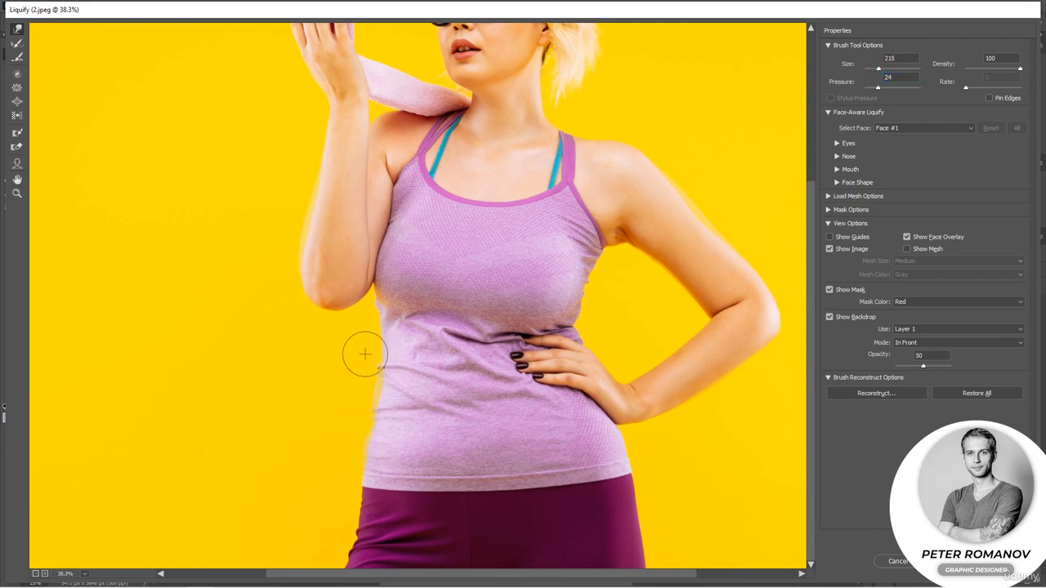
{"action": "left_click_drag", "start_coordinate": [624, 266], "coordinate": [612, 235]}
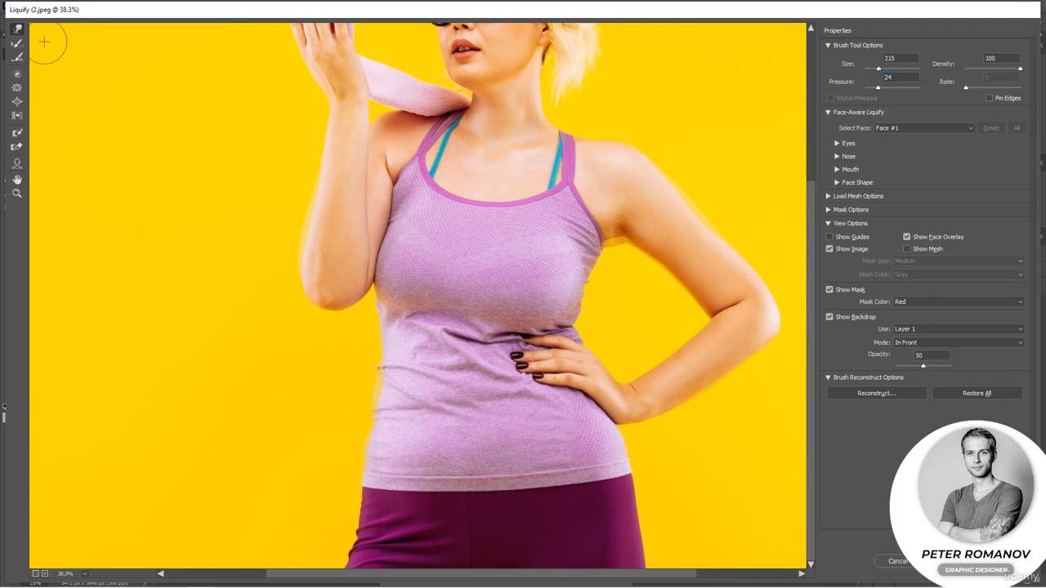
{"action": "left_click", "coordinate": [17, 44]}
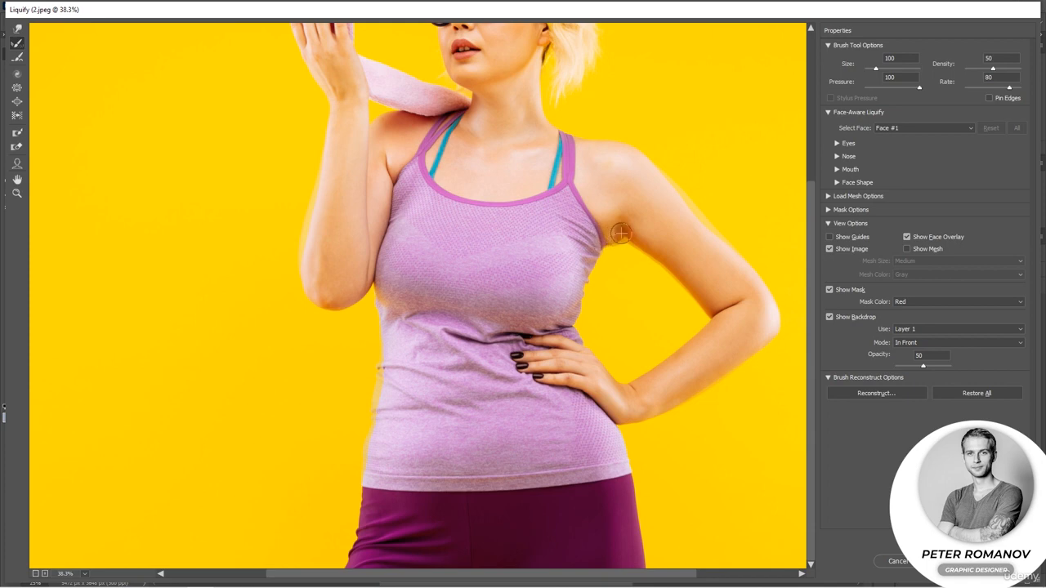
{"action": "key", "text": "w"}
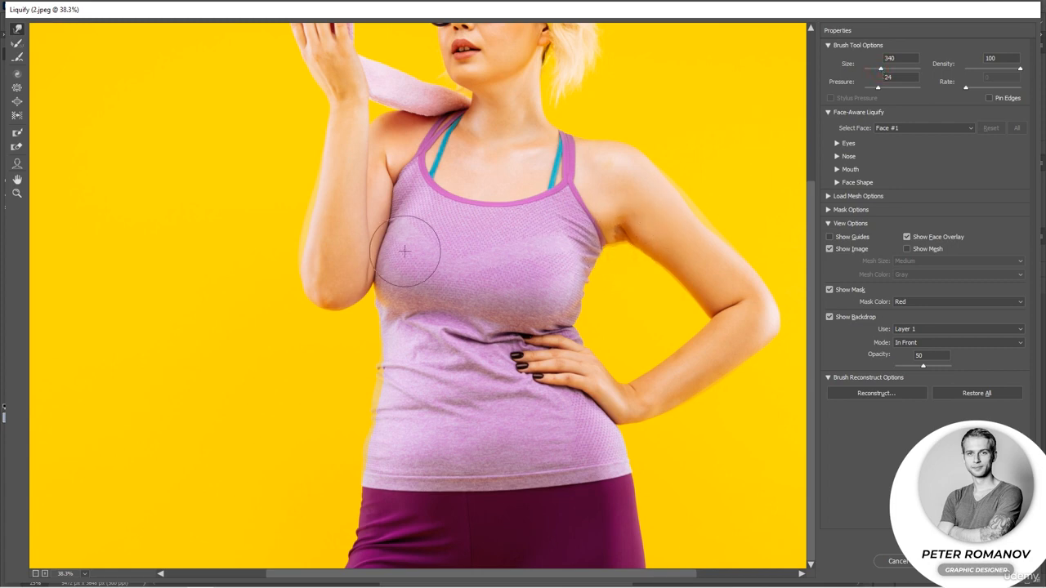
Push the inner edge of the raised left arm leftward with a larger warp brush
{"action": "left_click_drag", "start_coordinate": [363, 249], "coordinate": [355, 250]}
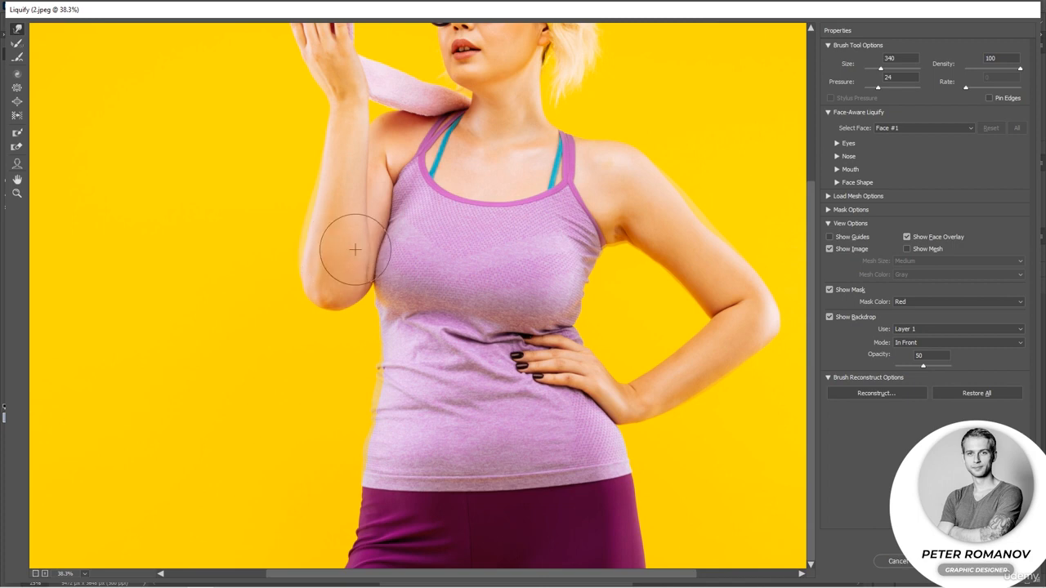
{"action": "left_click_drag", "start_coordinate": [374, 260], "coordinate": [334, 262]}
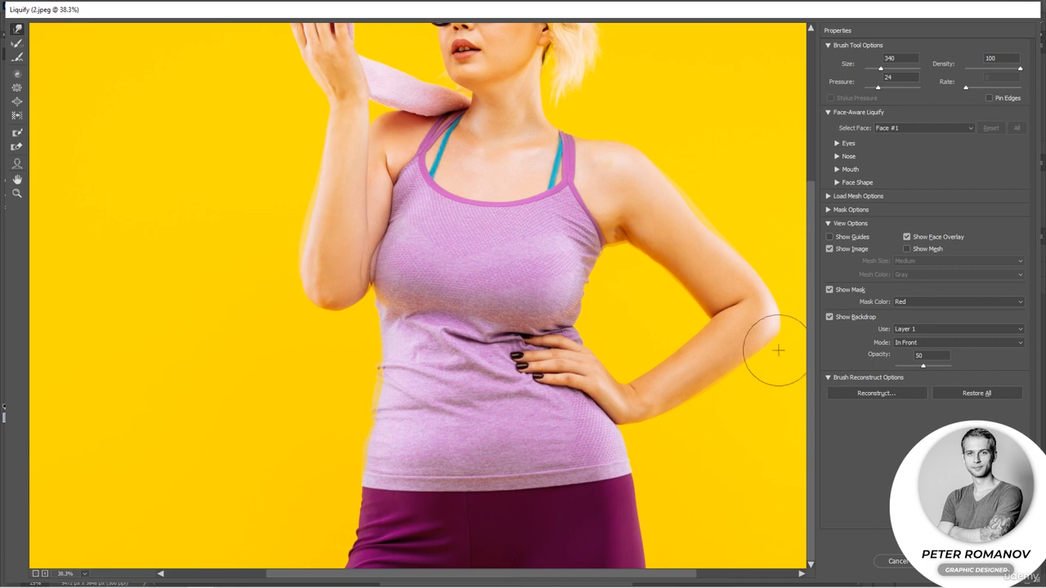
{"action": "left_click", "coordinate": [830, 318]}
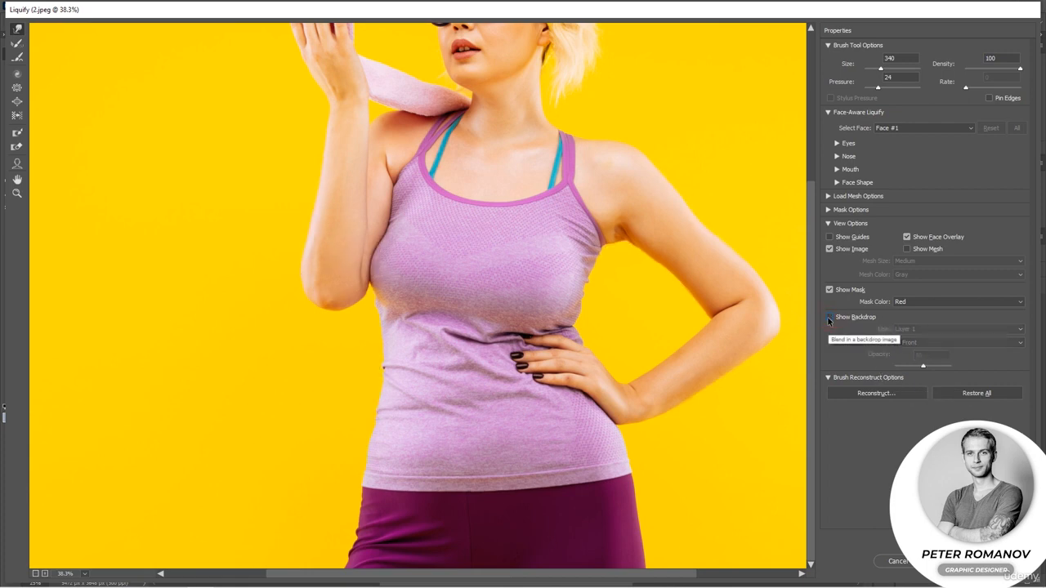
{"action": "left_click", "coordinate": [829, 318]}
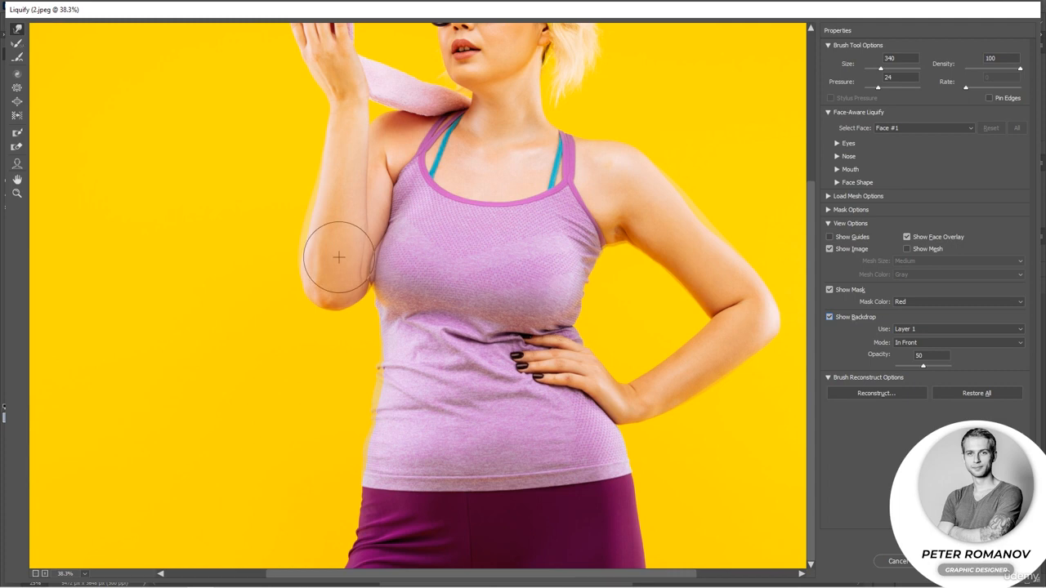
Zoom in and paint a freeze mask along the torso edge beneath the raised arm
{"action": "key", "text": "alt"}
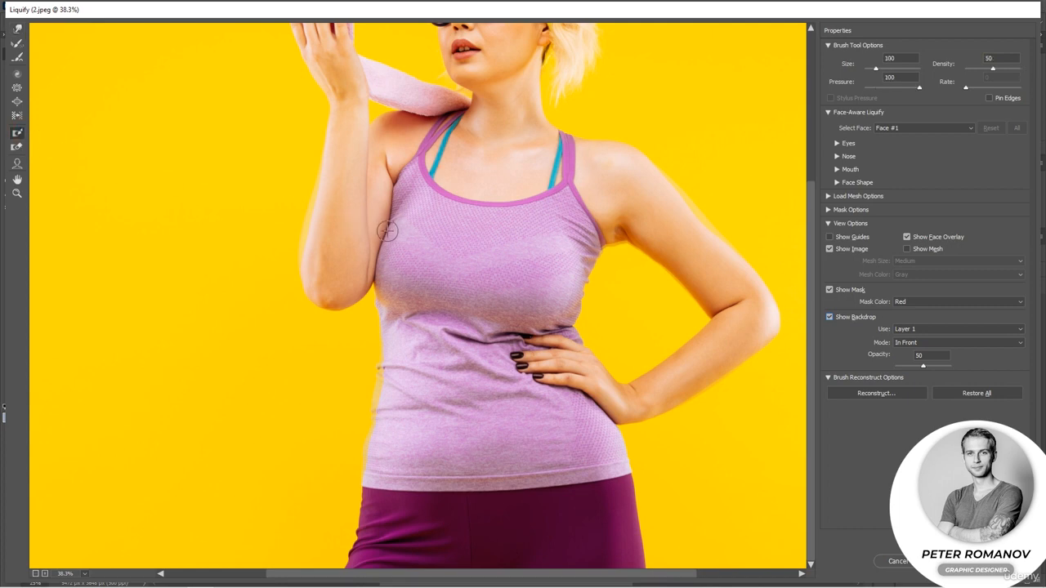
{"action": "scroll", "coordinate": [392, 248], "scroll_direction": "up", "scroll_amount": 5}
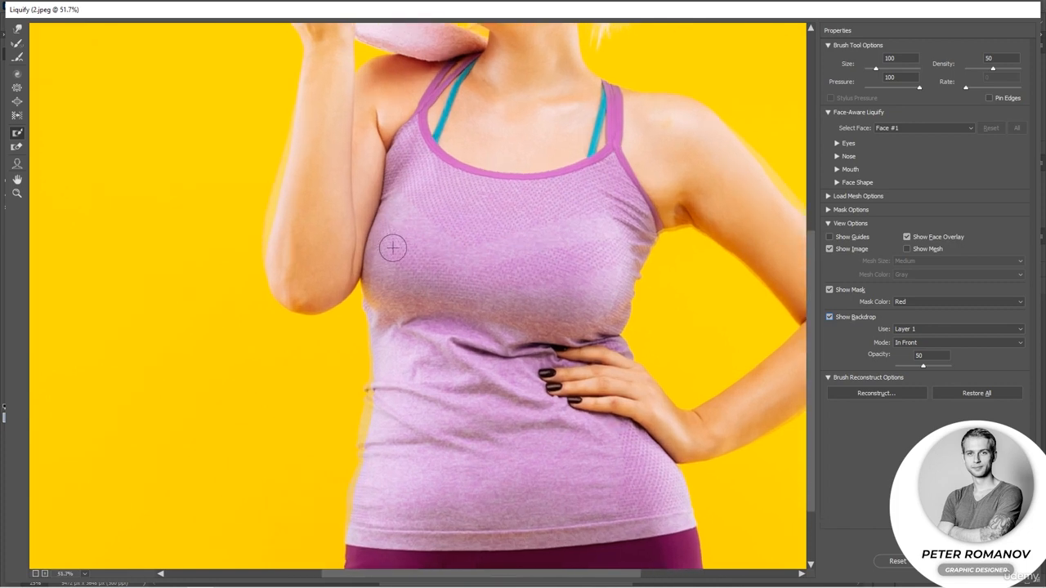
{"action": "mouse_move", "coordinate": [378, 188]}
{"action": "left_mouse_down"}
{"action": "mouse_move", "coordinate": [362, 196]}
{"action": "mouse_move", "coordinate": [351, 280]}
{"action": "mouse_move", "coordinate": [349, 183]}
{"action": "mouse_move", "coordinate": [338, 260]}
{"action": "mouse_move", "coordinate": [343, 176]}
{"action": "mouse_move", "coordinate": [345, 220]}
{"action": "left_mouse_up"}
{"action": "left_click", "coordinate": [16, 147]}
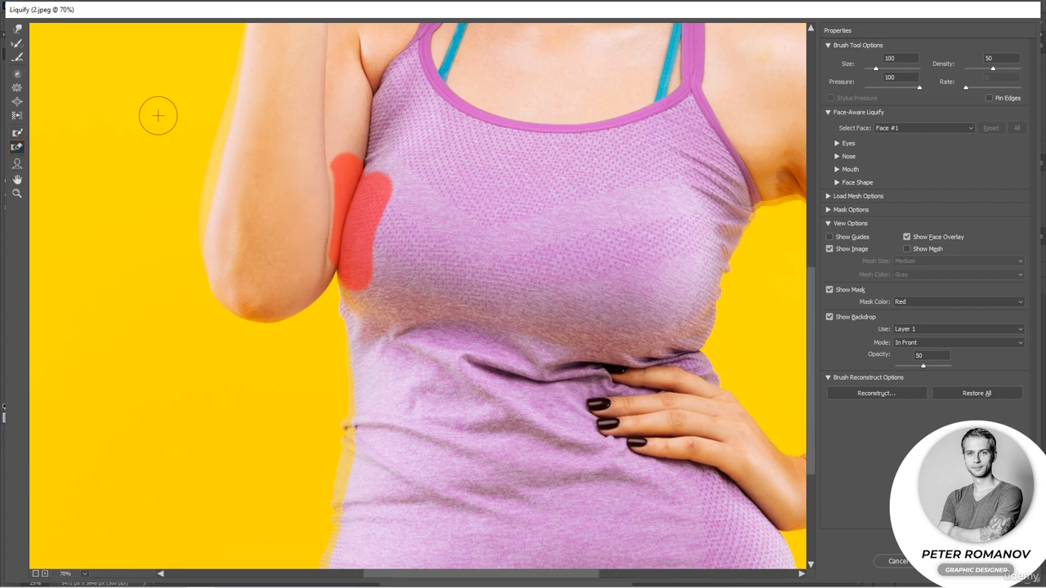
Hide the backdrop and restore the arm's inner edge above the frozen area with the Reconstruct tool
{"action": "left_click", "coordinate": [16, 28]}
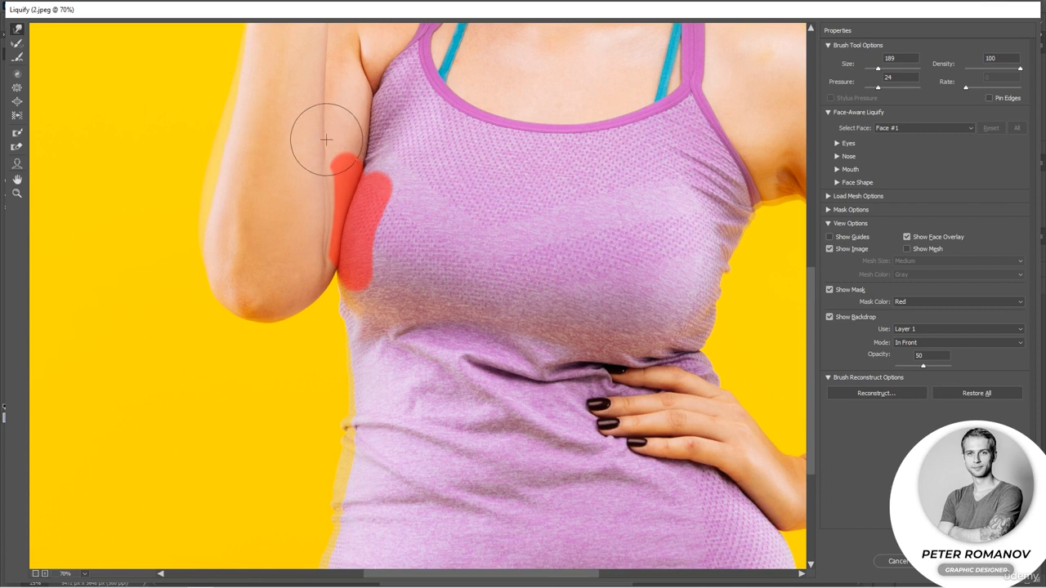
{"action": "left_click", "coordinate": [852, 318]}
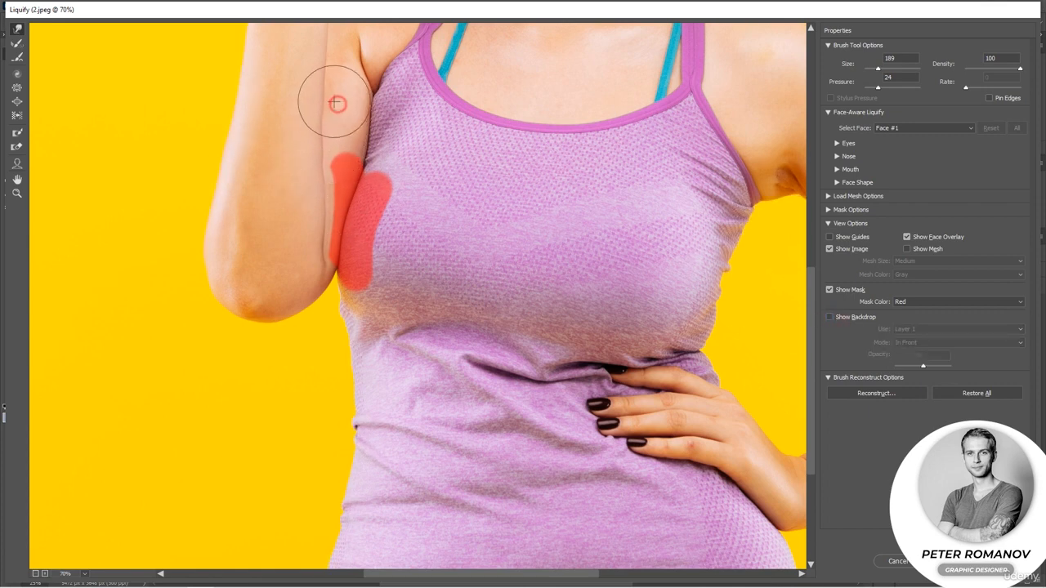
{"action": "left_click", "coordinate": [17, 42]}
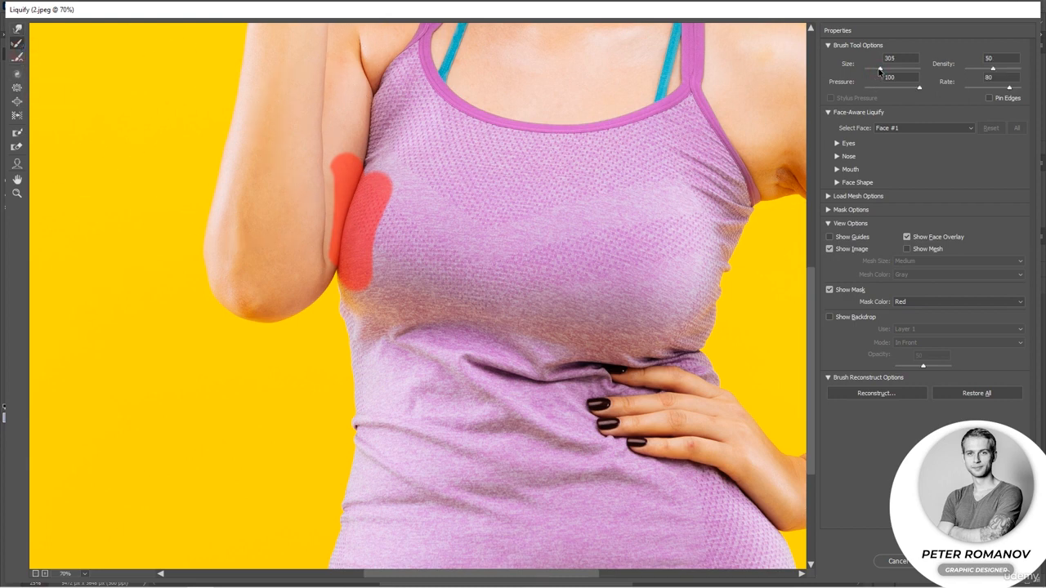
{"action": "left_click_drag", "start_coordinate": [317, 108], "coordinate": [310, 195]}
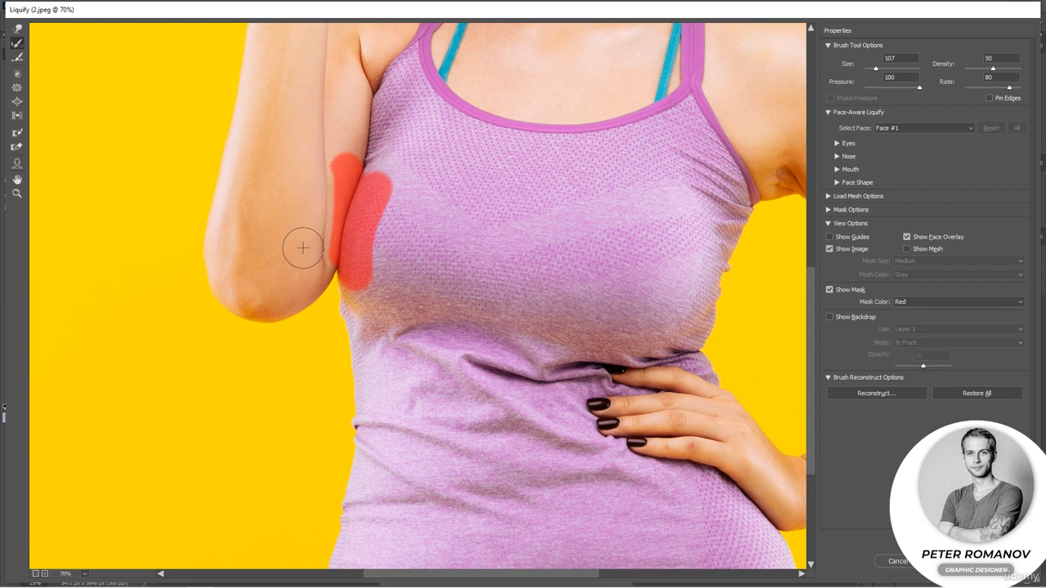
Erase the freeze mask along the torso beneath the raised arm with the Thaw Mask tool
{"action": "left_click", "coordinate": [17, 148]}
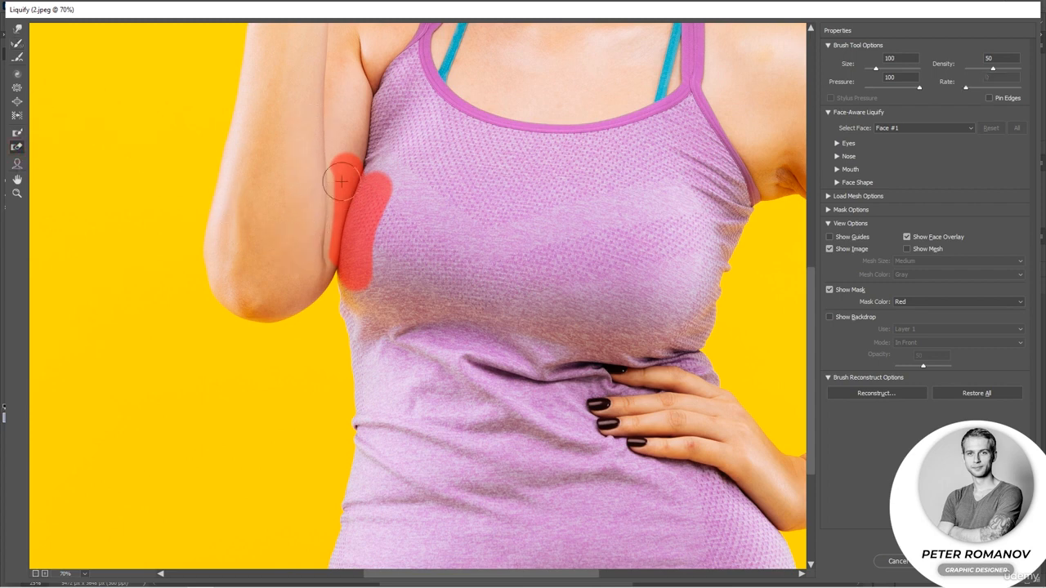
{"action": "mouse_move", "coordinate": [341, 181]}
{"action": "left_mouse_down"}
{"action": "mouse_move", "coordinate": [331, 260]}
{"action": "mouse_move", "coordinate": [348, 176]}
{"action": "mouse_move", "coordinate": [346, 270]}
{"action": "mouse_move", "coordinate": [370, 189]}
{"action": "mouse_move", "coordinate": [357, 269]}
{"action": "mouse_move", "coordinate": [378, 163]}
{"action": "left_mouse_up"}
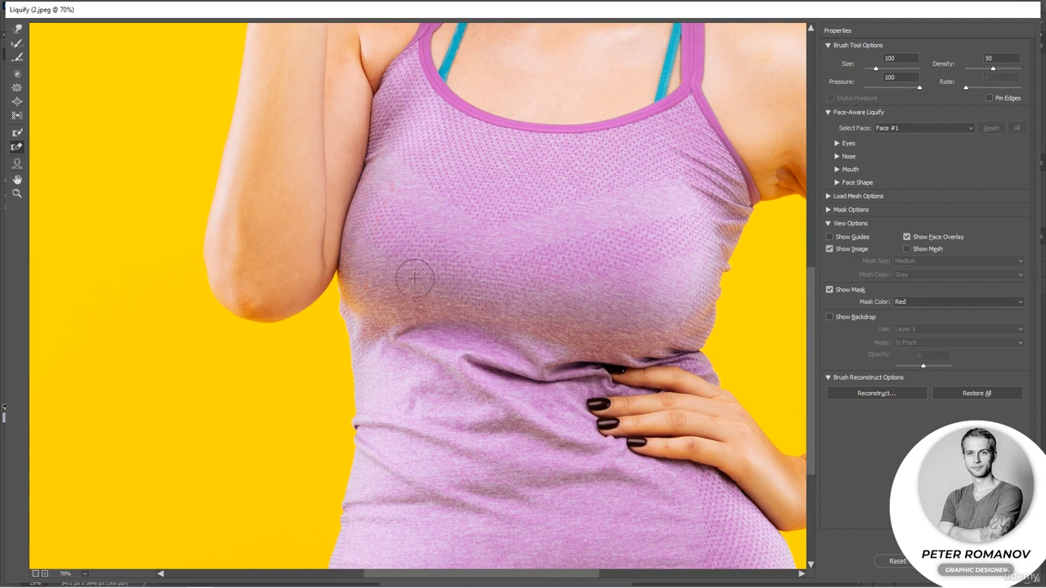
{"action": "scroll", "coordinate": [415, 279], "scroll_direction": "down", "scroll_amount": 5}
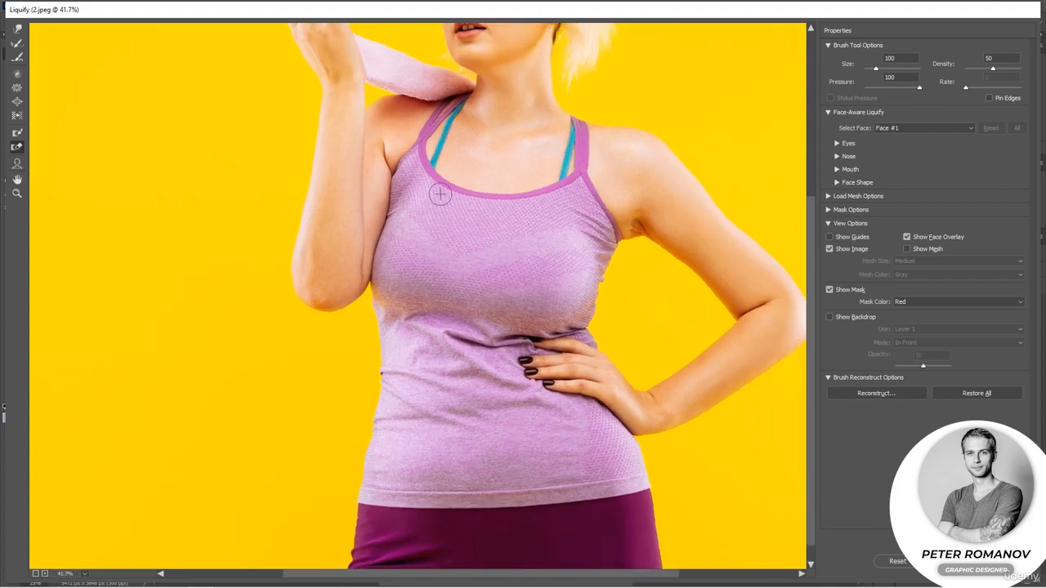
Freeze the hair beside the neck and apply Push Left strokes along the neck's right edge
{"action": "left_click_drag", "start_coordinate": [462, 124], "coordinate": [439, 308]}
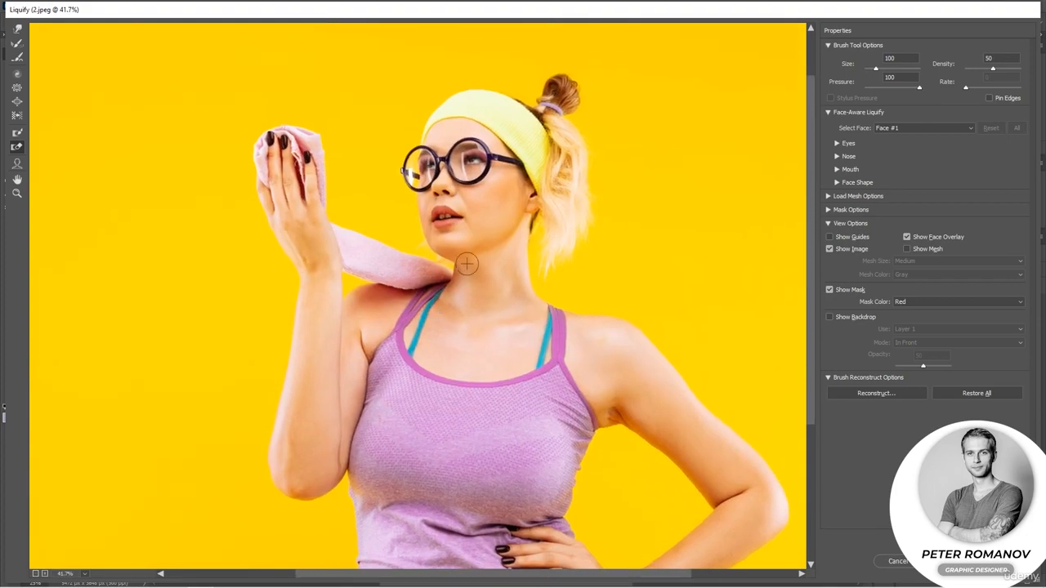
{"action": "scroll", "coordinate": [466, 263], "scroll_direction": "up", "scroll_amount": 3}
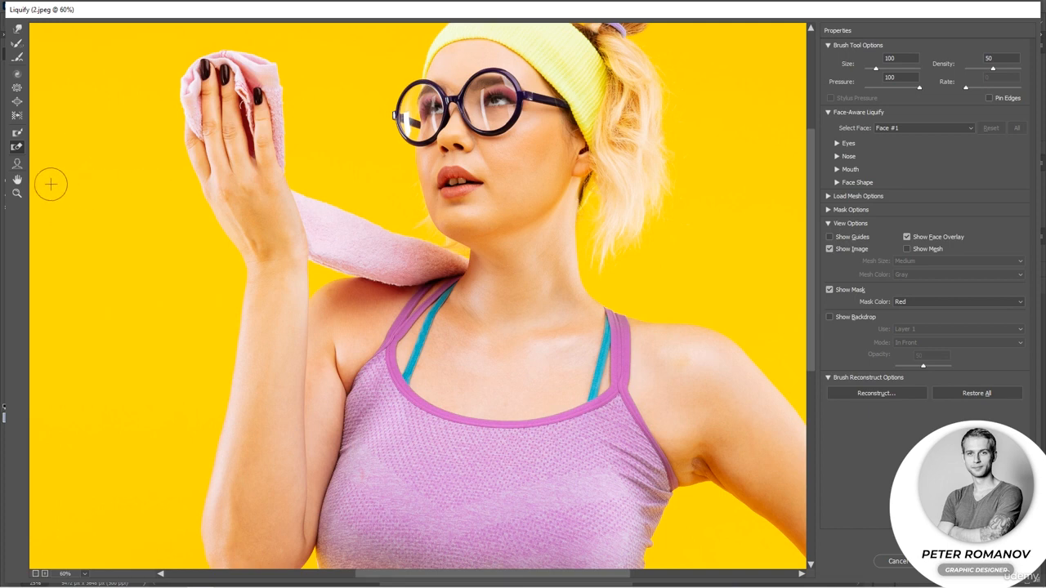
{"action": "left_click", "coordinate": [17, 133]}
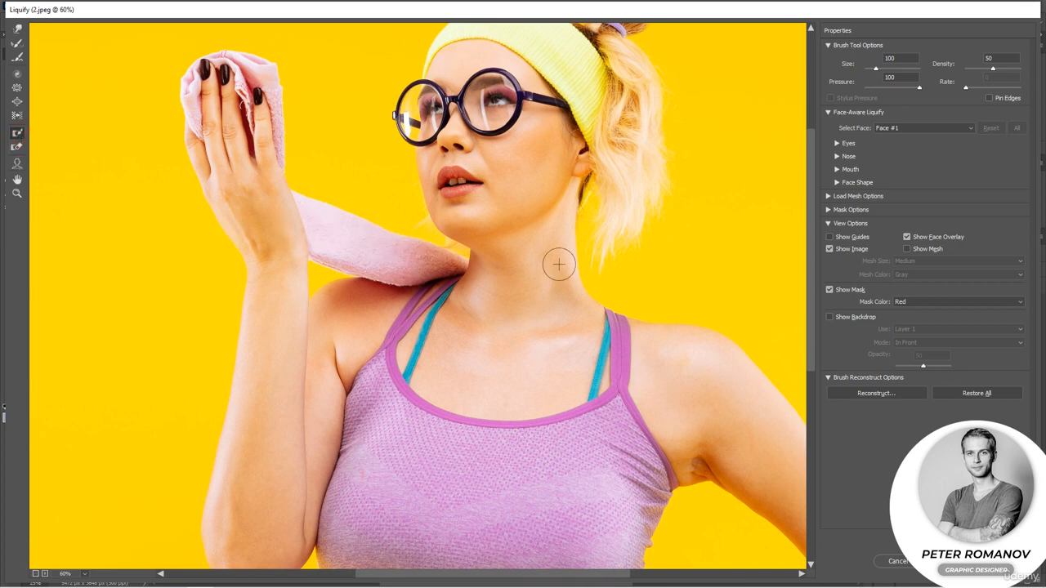
{"action": "mouse_move", "coordinate": [604, 269]}
{"action": "left_mouse_down"}
{"action": "mouse_move", "coordinate": [618, 189]}
{"action": "mouse_move", "coordinate": [605, 230]}
{"action": "mouse_move", "coordinate": [624, 213]}
{"action": "mouse_move", "coordinate": [614, 252]}
{"action": "mouse_move", "coordinate": [631, 205]}
{"action": "mouse_move", "coordinate": [604, 217]}
{"action": "left_mouse_up"}
{"action": "left_click", "coordinate": [16, 115]}
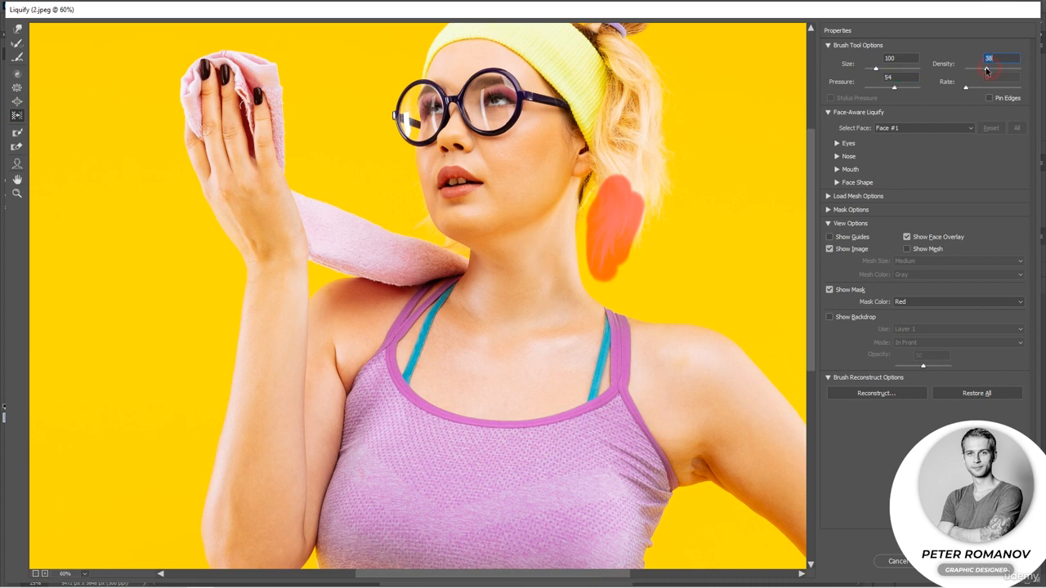
{"action": "mouse_move", "coordinate": [584, 282]}
{"action": "left_mouse_down"}
{"action": "mouse_move", "coordinate": [593, 215]}
{"action": "mouse_move", "coordinate": [587, 279]}
{"action": "mouse_move", "coordinate": [589, 224]}
{"action": "left_mouse_up"}
{"action": "left_click_drag", "start_coordinate": [607, 299], "coordinate": [598, 286]}
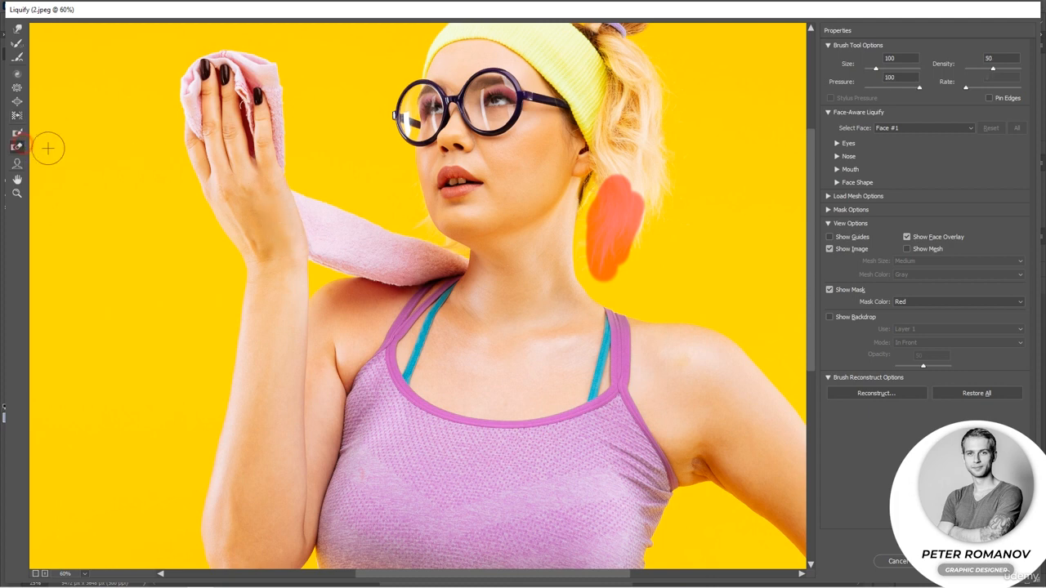
Thaw the freeze mask beside the neck and toggle the backdrop overlay on and off
{"action": "mouse_move", "coordinate": [586, 199]}
{"action": "left_mouse_down"}
{"action": "mouse_move", "coordinate": [580, 251]}
{"action": "mouse_move", "coordinate": [599, 199]}
{"action": "mouse_move", "coordinate": [595, 225]}
{"action": "mouse_move", "coordinate": [600, 207]}
{"action": "mouse_move", "coordinate": [616, 219]}
{"action": "mouse_move", "coordinate": [629, 169]}
{"action": "mouse_move", "coordinate": [637, 245]}
{"action": "mouse_move", "coordinate": [647, 180]}
{"action": "mouse_move", "coordinate": [630, 258]}
{"action": "mouse_move", "coordinate": [605, 245]}
{"action": "mouse_move", "coordinate": [608, 254]}
{"action": "mouse_move", "coordinate": [585, 267]}
{"action": "mouse_move", "coordinate": [647, 273]}
{"action": "left_mouse_up"}
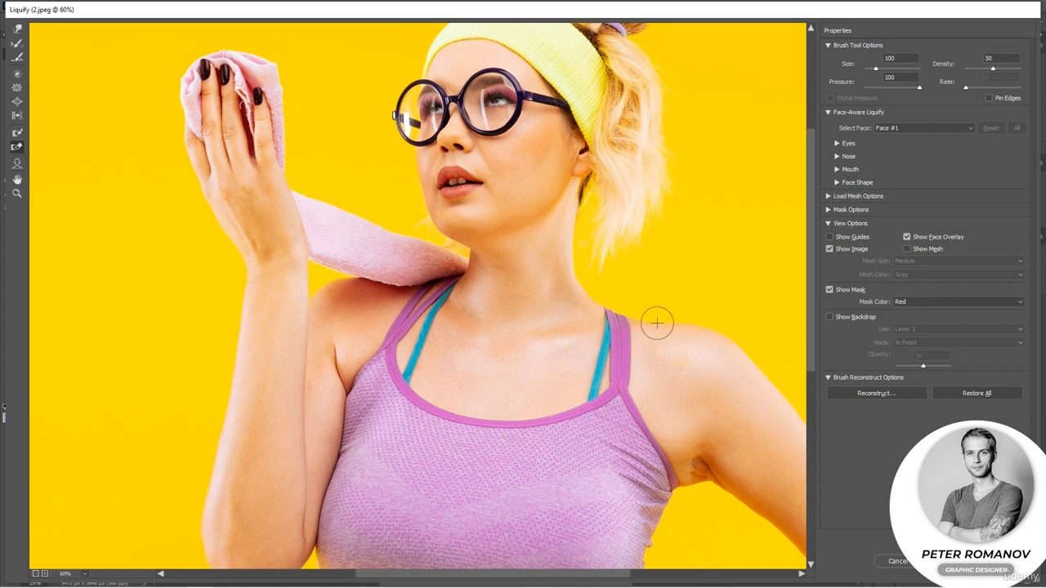
{"action": "left_click", "coordinate": [830, 317]}
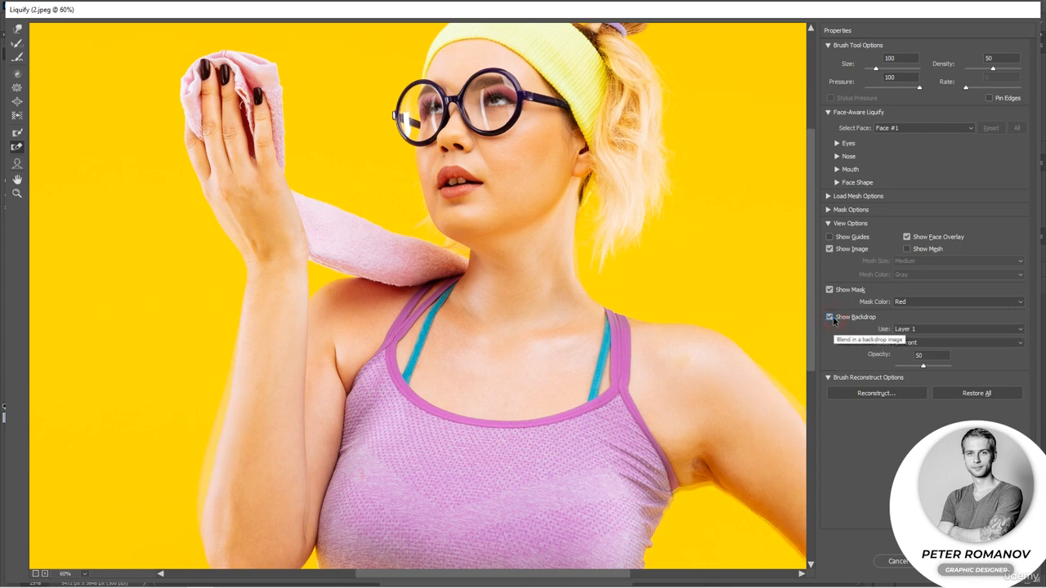
{"action": "left_click", "coordinate": [830, 317]}
Turn on the backdrop overlay to compare the edited body with the original
{"action": "scroll", "coordinate": [579, 308], "scroll_direction": "down", "scroll_amount": 3}
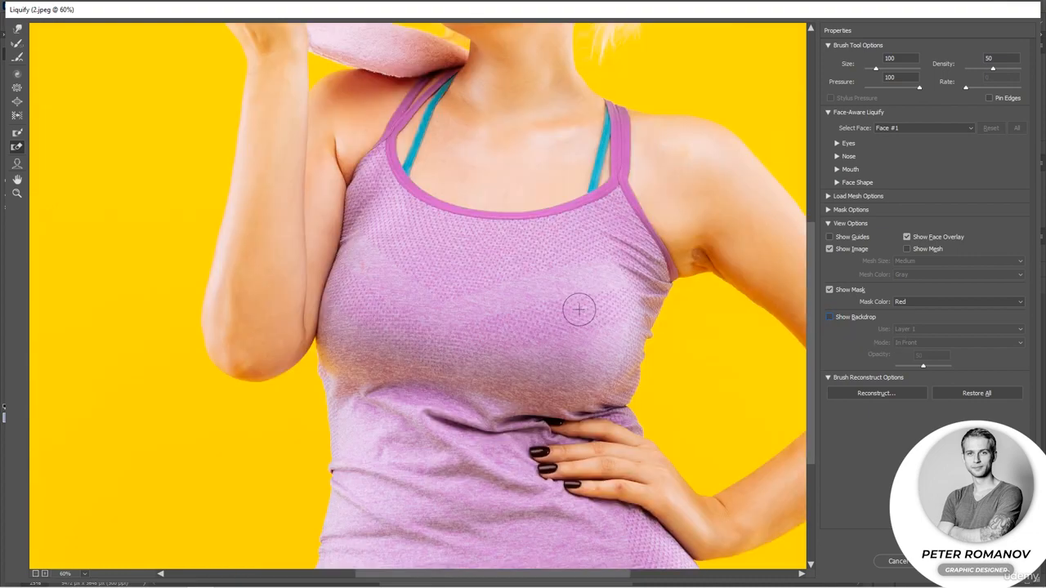
{"action": "scroll", "coordinate": [579, 308], "scroll_direction": "down", "scroll_amount": 3}
{"action": "scroll", "coordinate": [579, 308], "scroll_direction": "down", "scroll_amount": 2}
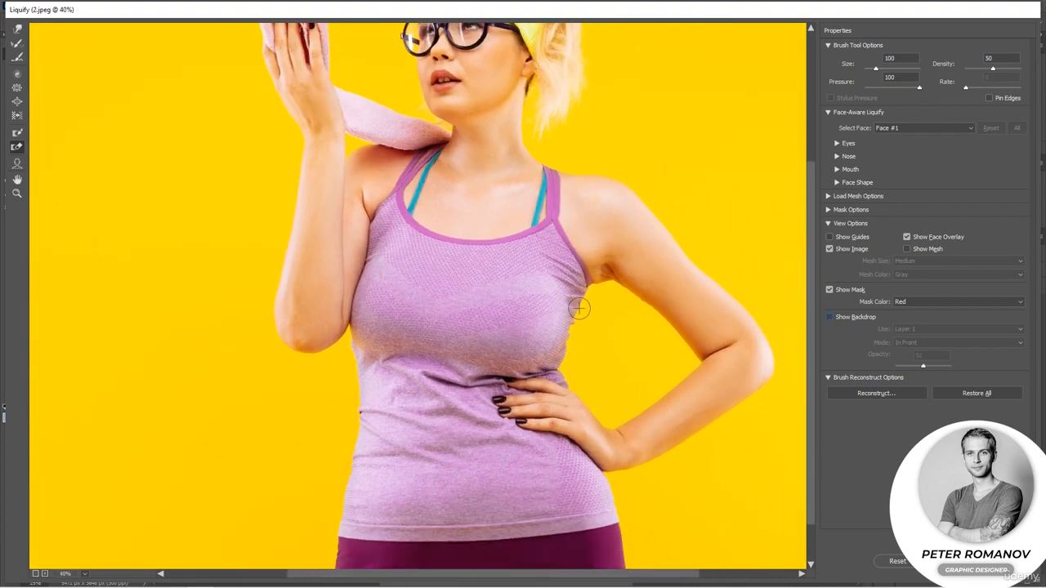
{"action": "left_click", "coordinate": [829, 316]}
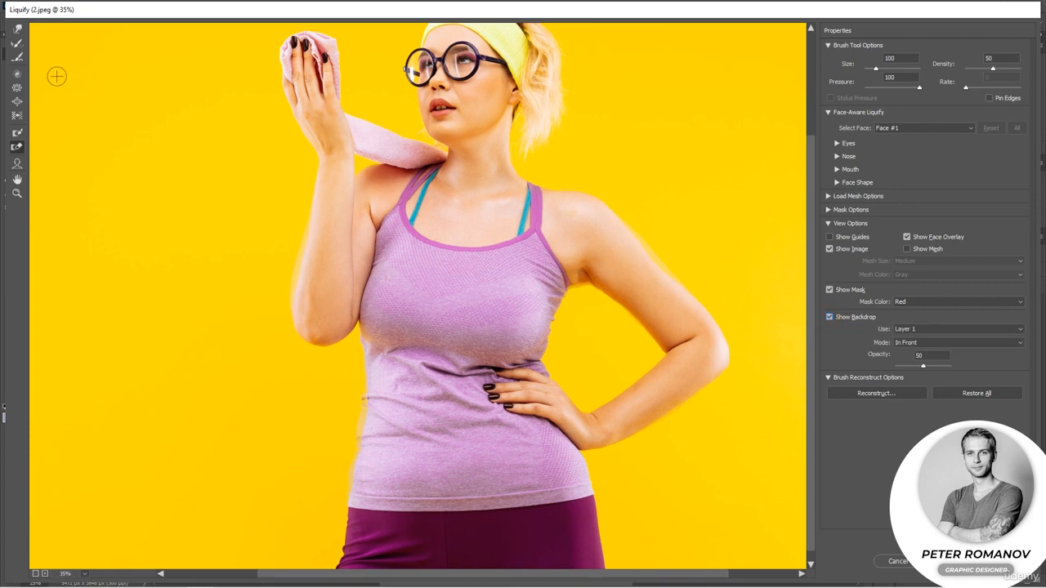
Pinch the waist inward with the Pucker tool at brush size 557 and rate 70
{"action": "left_click", "coordinate": [18, 86]}
{"action": "left_click_drag", "start_coordinate": [885, 71], "coordinate": [883, 71]}
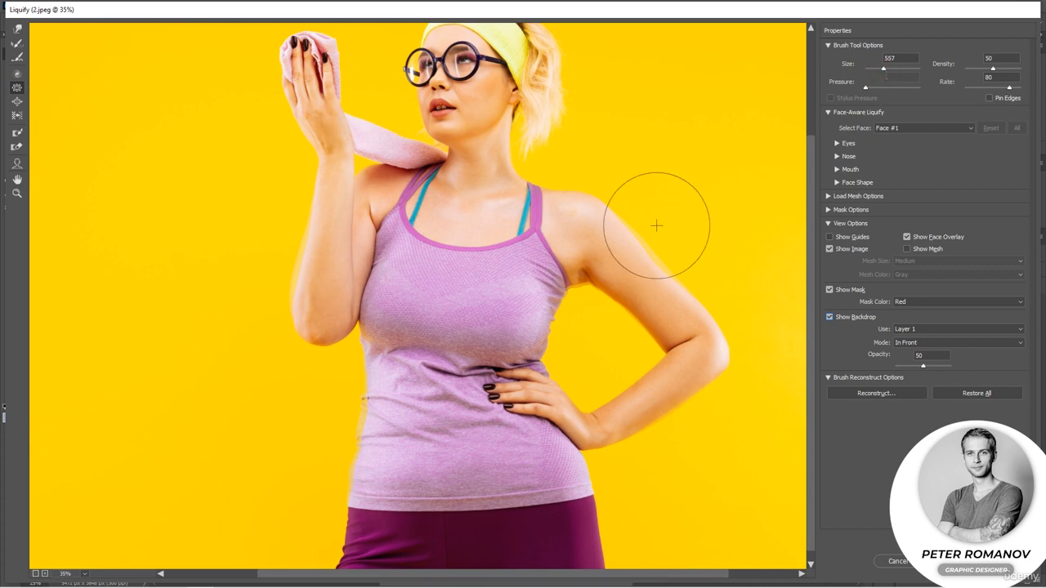
{"action": "left_click", "coordinate": [440, 446]}
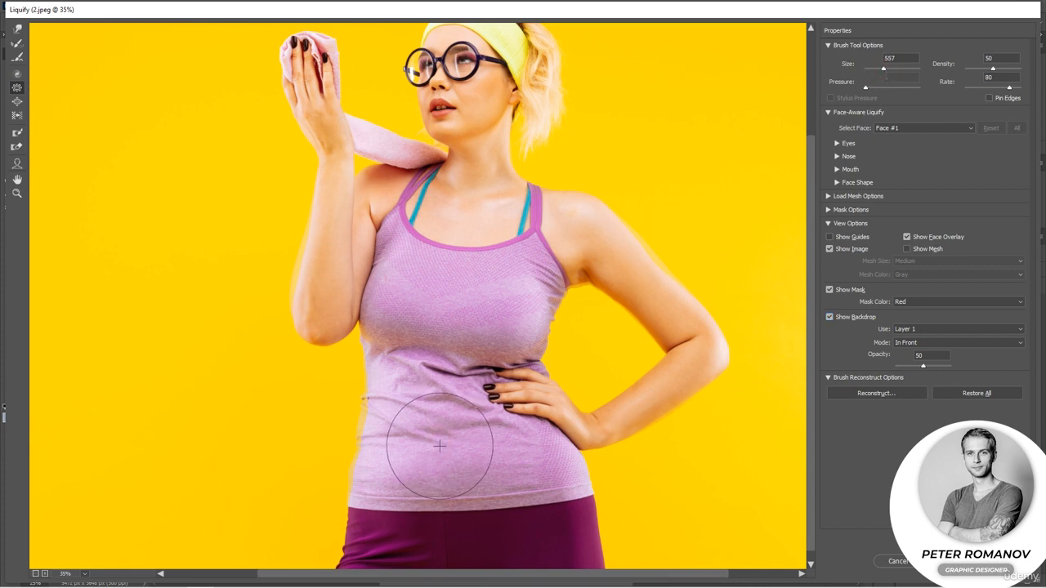
{"action": "mouse_move", "coordinate": [441, 446]}
{"action": "left_mouse_down"}
{"action": "mouse_move", "coordinate": [507, 451]}
{"action": "mouse_move", "coordinate": [537, 454]}
{"action": "left_mouse_up"}
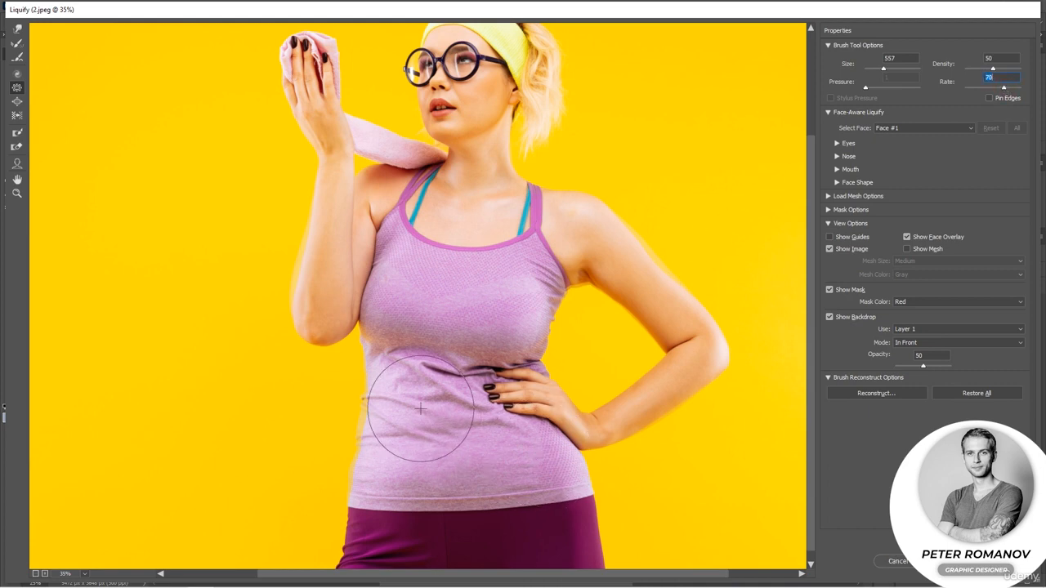
{"action": "mouse_move", "coordinate": [420, 412]}
{"action": "left_mouse_down"}
{"action": "mouse_move", "coordinate": [420, 403]}
{"action": "mouse_move", "coordinate": [416, 474]}
{"action": "mouse_move", "coordinate": [481, 470]}
{"action": "mouse_move", "coordinate": [387, 468]}
{"action": "mouse_move", "coordinate": [444, 467]}
{"action": "mouse_move", "coordinate": [435, 458]}
{"action": "left_mouse_up"}
{"action": "mouse_move", "coordinate": [419, 414]}
{"action": "left_mouse_down"}
{"action": "mouse_move", "coordinate": [432, 402]}
{"action": "mouse_move", "coordinate": [507, 390]}
{"action": "left_mouse_up"}
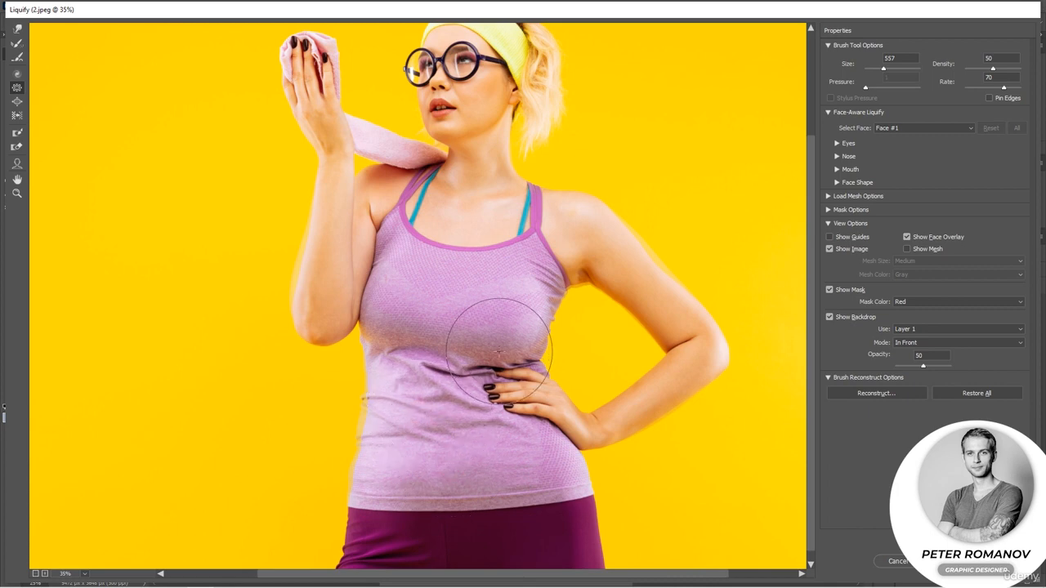
Pucker the upper torso below the bust and hide the backdrop overlay
{"action": "left_click_drag", "start_coordinate": [490, 317], "coordinate": [492, 319]}
{"action": "left_click_drag", "start_coordinate": [396, 309], "coordinate": [497, 308]}
{"action": "scroll", "coordinate": [497, 308], "scroll_direction": "up", "scroll_amount": 3}
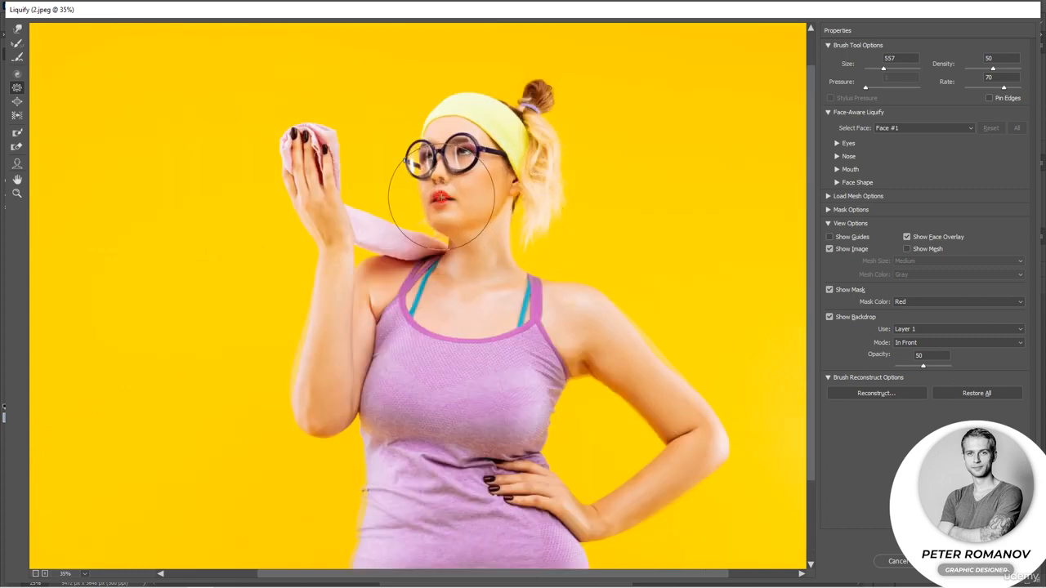
{"action": "left_click", "coordinate": [830, 318]}
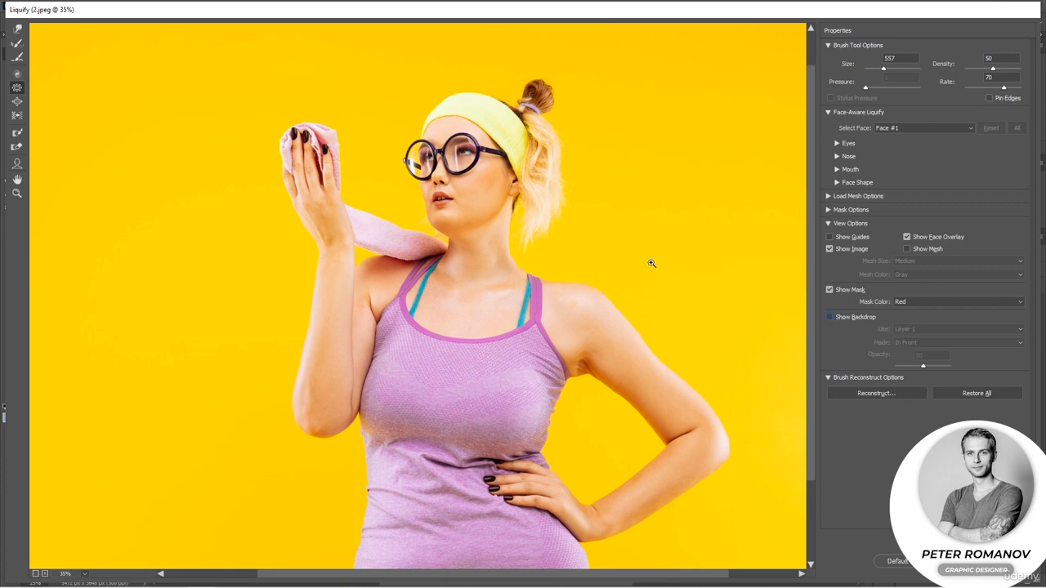
{"action": "left_click", "coordinate": [17, 29]}
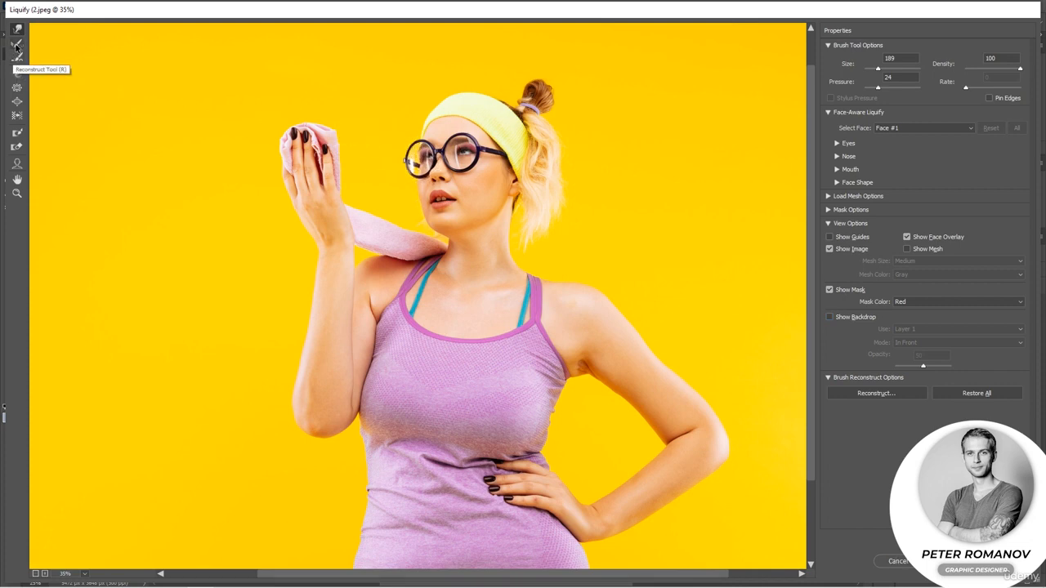
{"action": "left_click", "coordinate": [17, 115]}
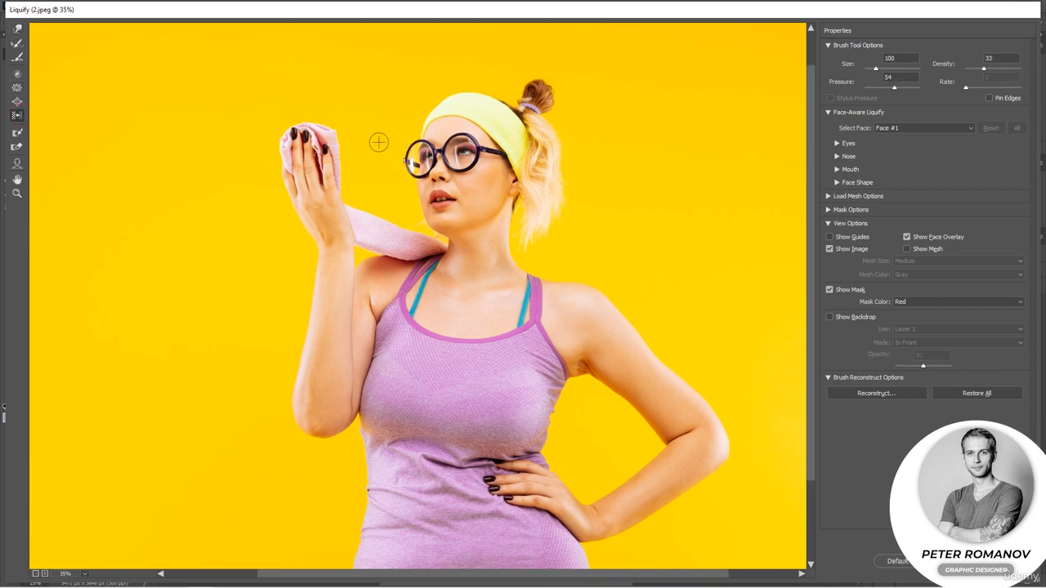
{"action": "left_click", "coordinate": [16, 87]}
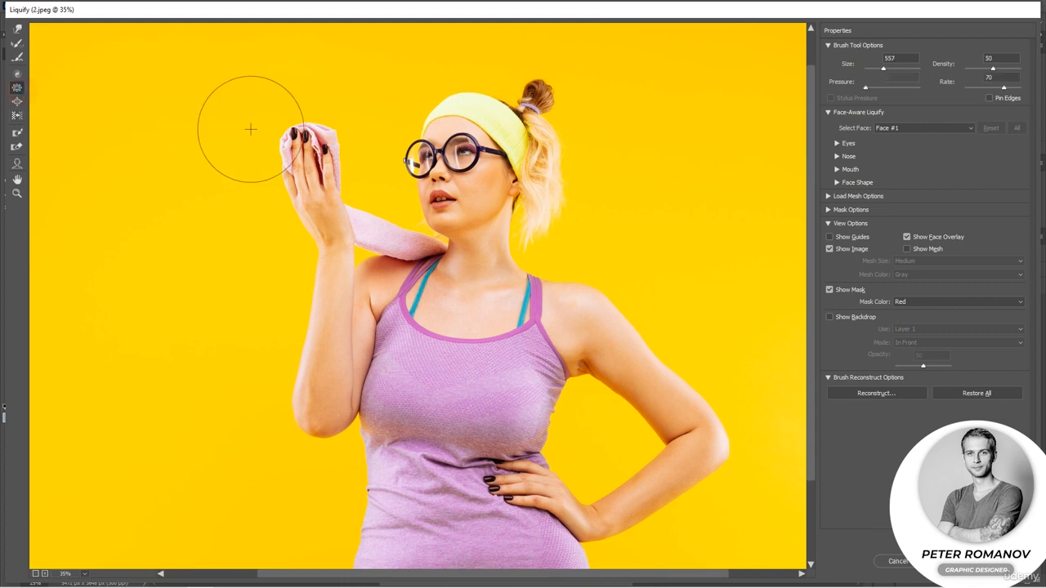
{"action": "left_click_drag", "start_coordinate": [413, 158], "coordinate": [423, 168]}
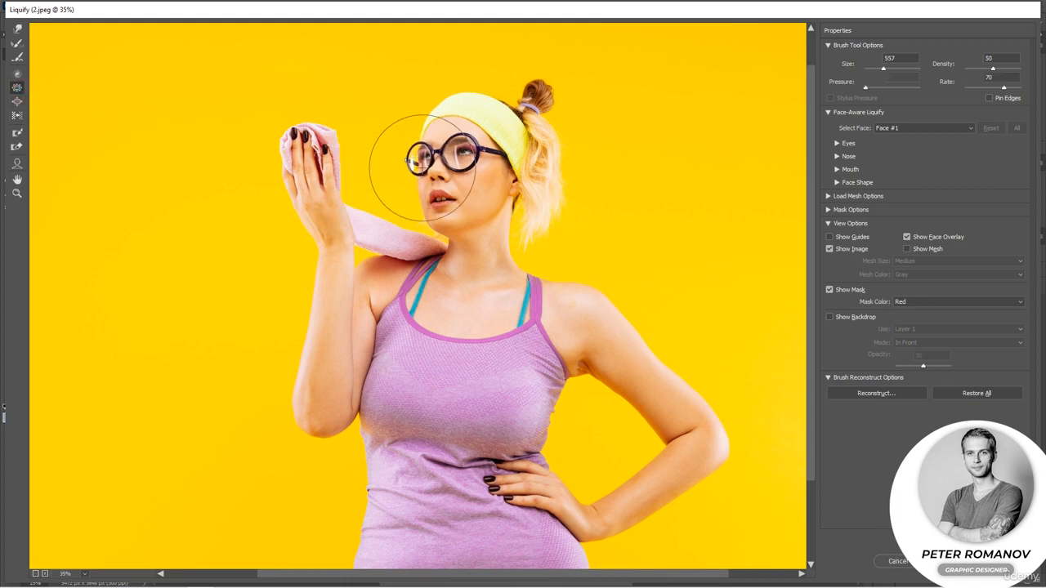
{"action": "key", "text": "ctrl+z"}
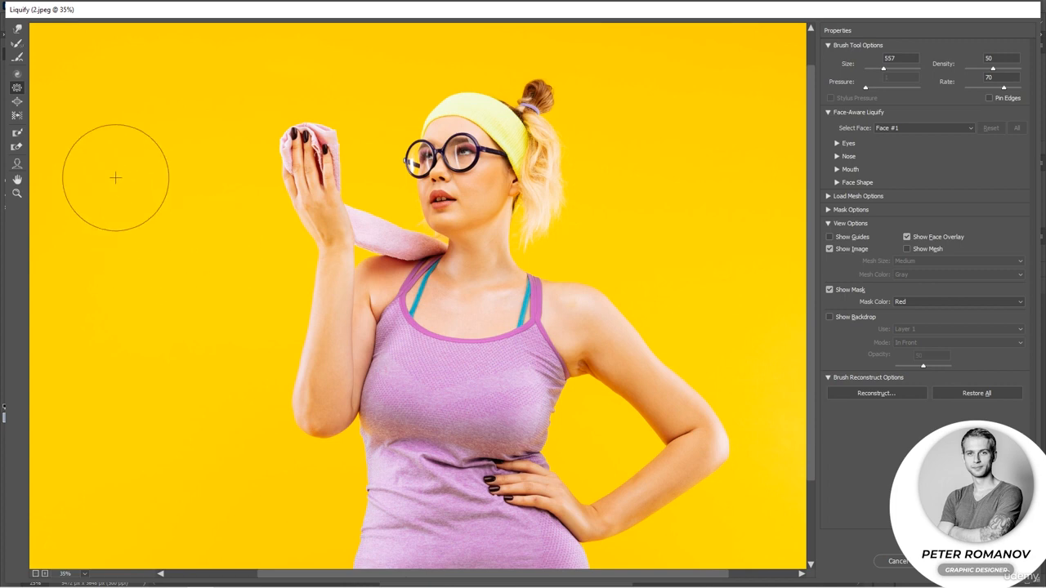
Apply a Bloat tool click near the chin with a 215 brush and confirm the Liquify filter
{"action": "left_click", "coordinate": [18, 102]}
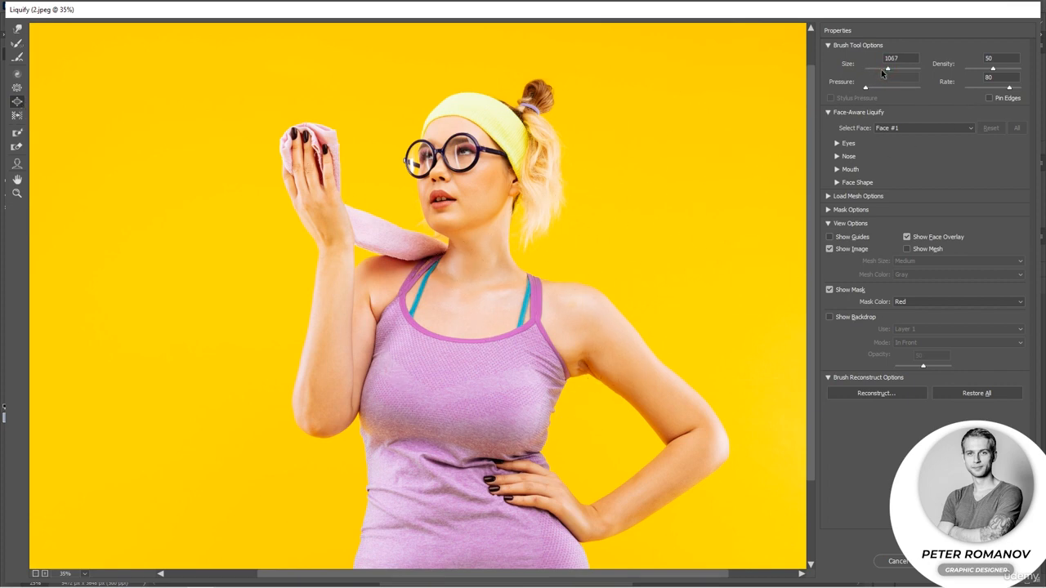
{"action": "left_click", "coordinate": [443, 198]}
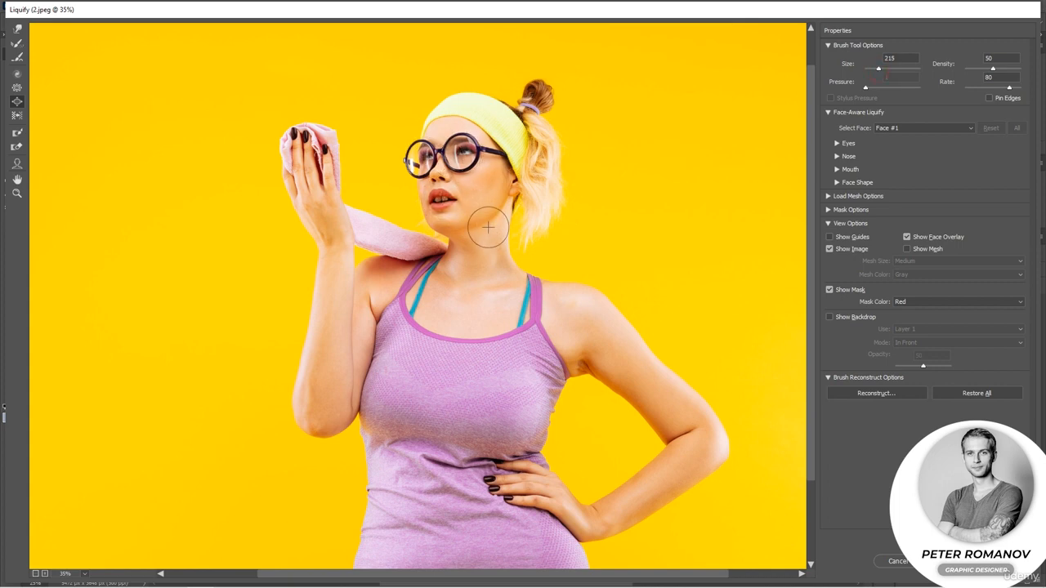
{"action": "left_click", "coordinate": [17, 28]}
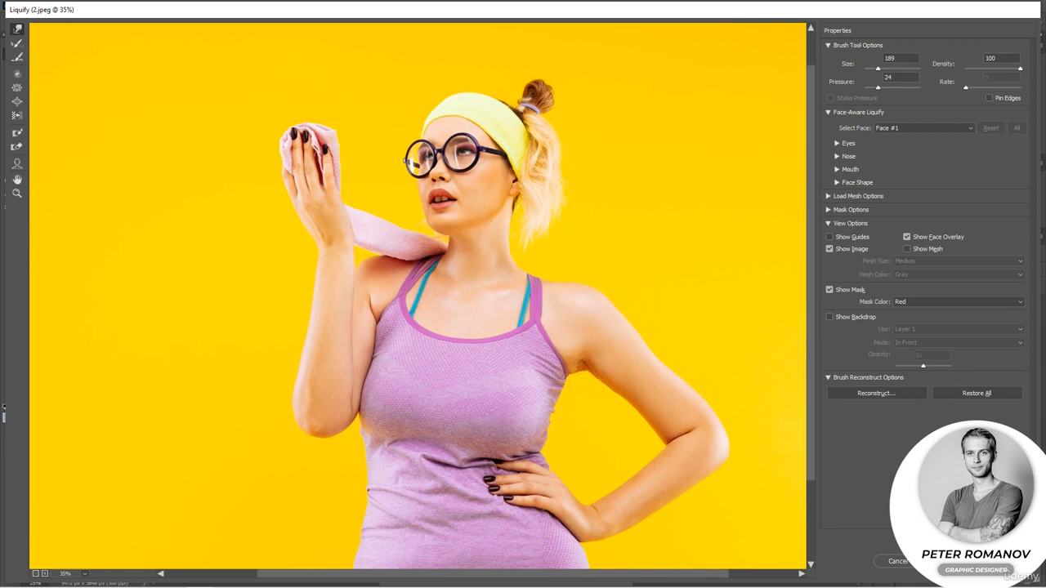
{"action": "left_click", "coordinate": [953, 562]}
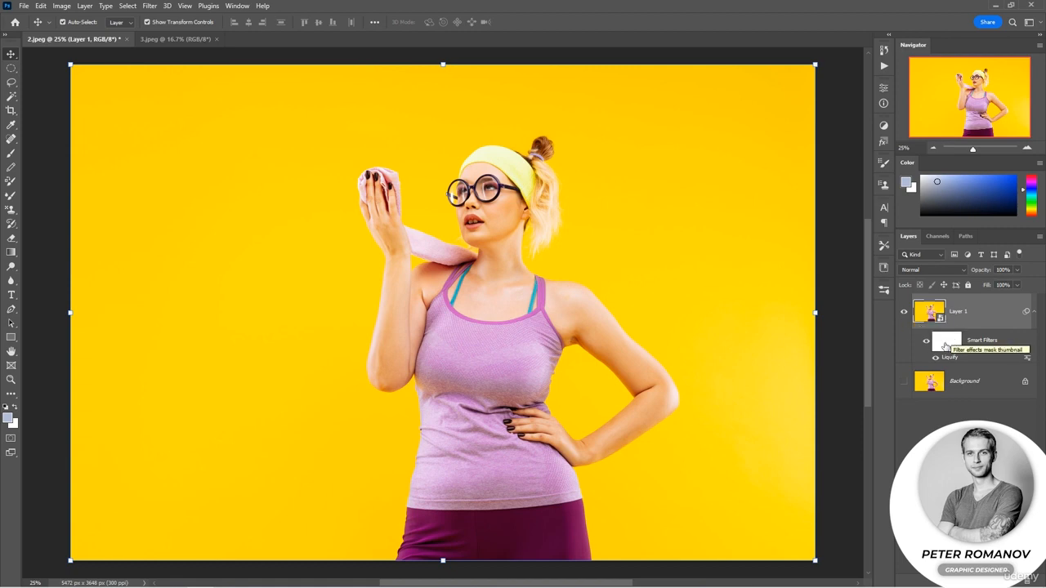
Toggle the smart filter visibility repeatedly to compare the image before and after Liquify
{"action": "left_click", "coordinate": [926, 342]}
{"action": "left_click", "coordinate": [926, 343]}
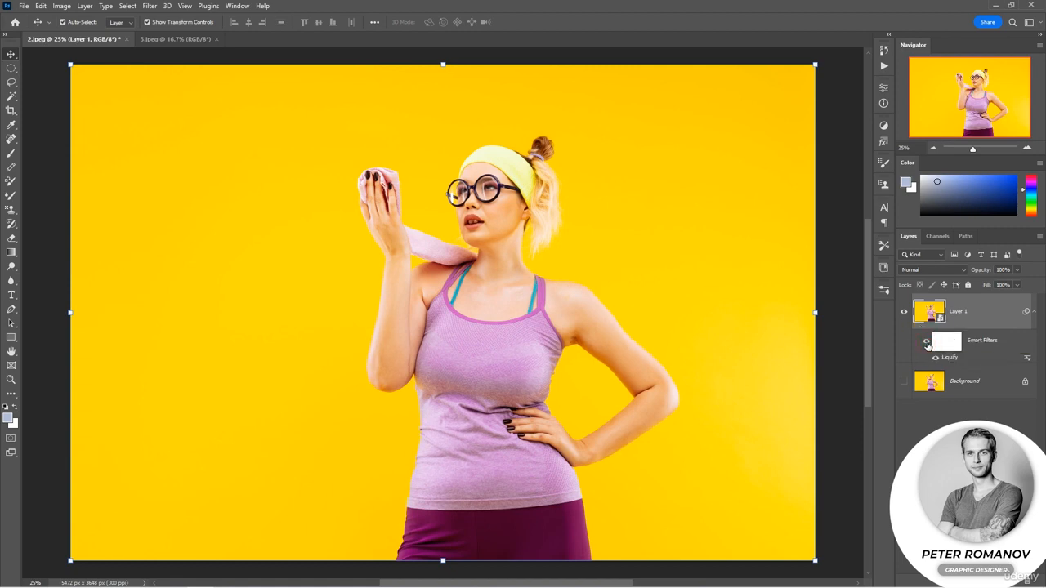
{"action": "left_click", "coordinate": [927, 342]}
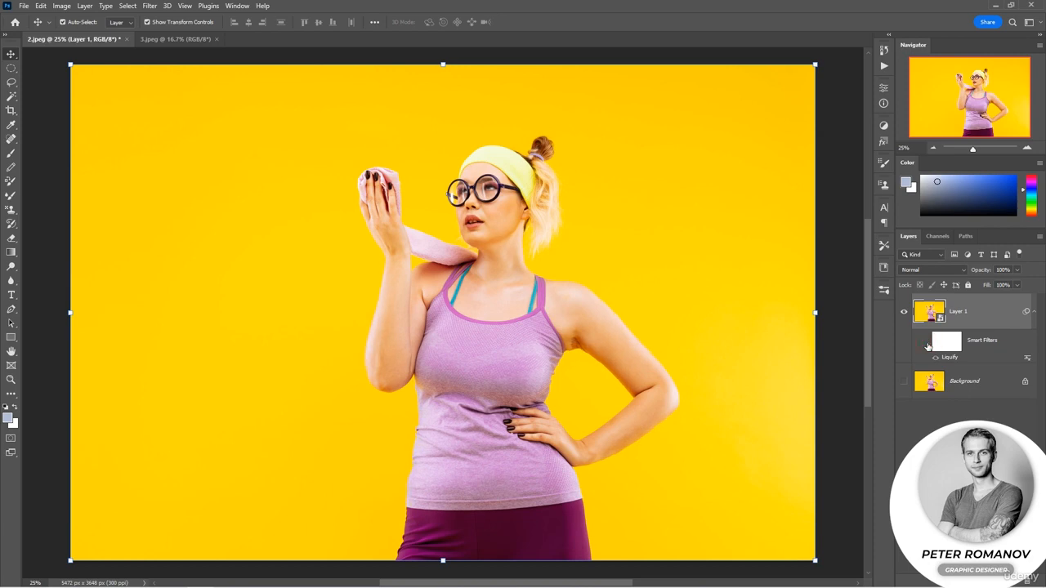
{"action": "left_click", "coordinate": [926, 343]}
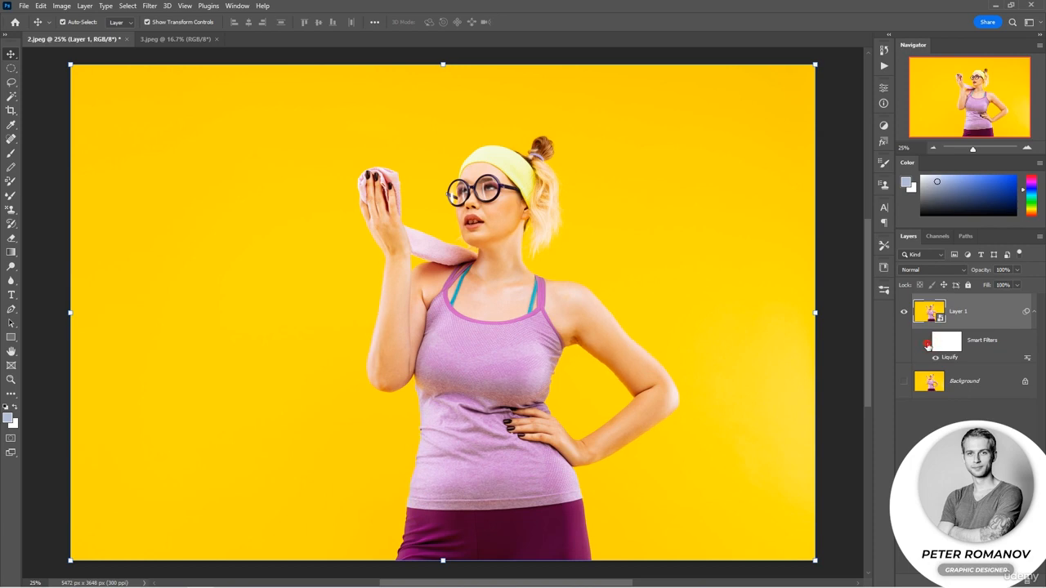
{"action": "left_click", "coordinate": [927, 344]}
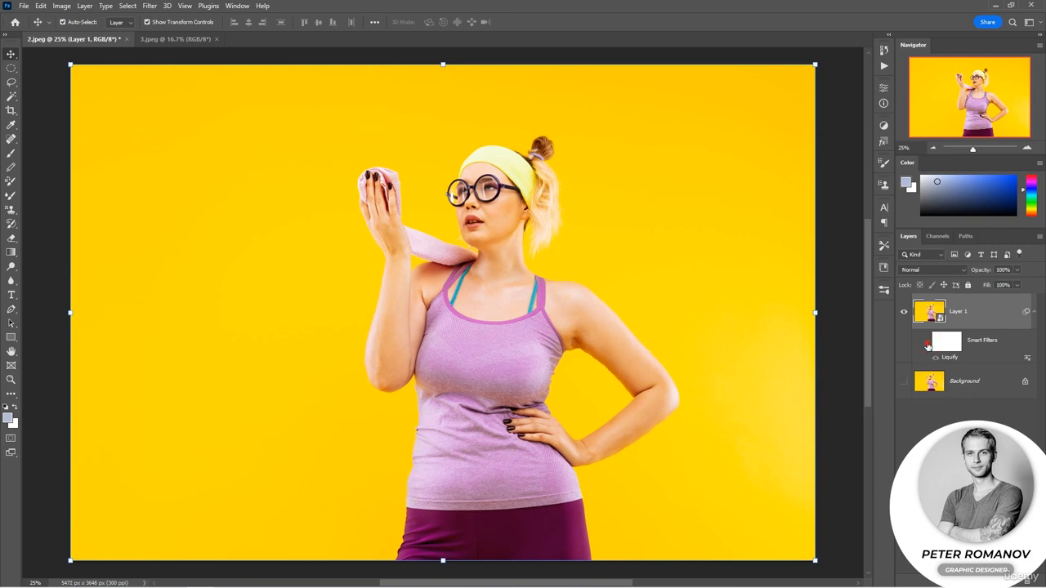
{"action": "left_click", "coordinate": [926, 343]}
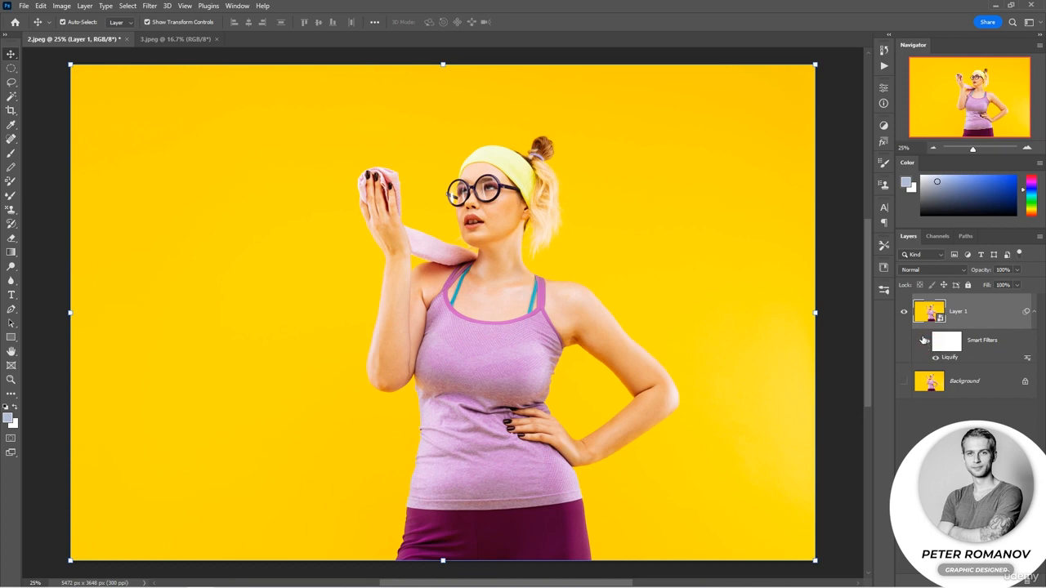
Switch to the 3.jpeg document and convert its layer to a smart object
{"action": "left_click", "coordinate": [162, 40]}
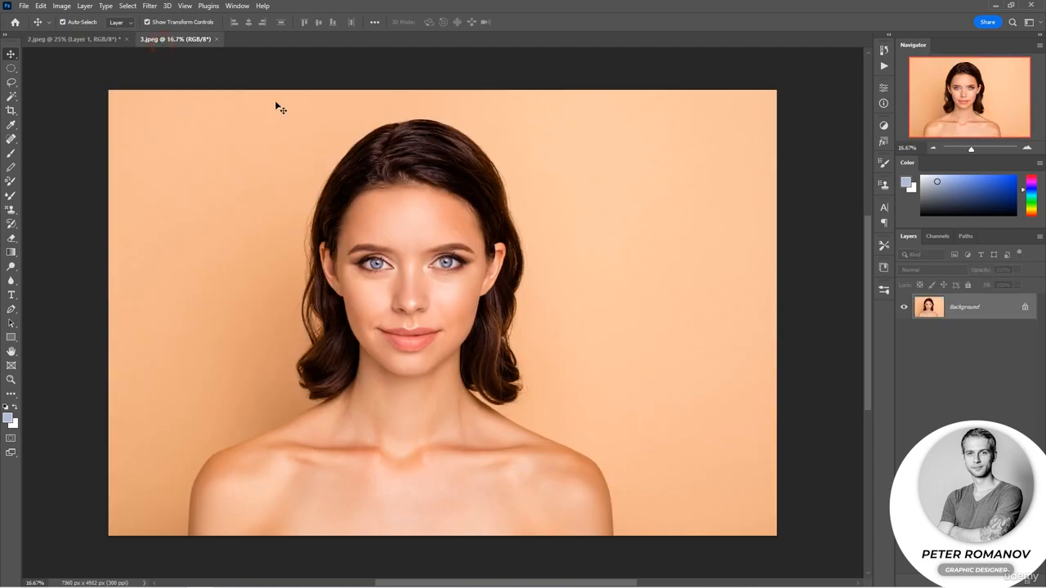
{"action": "right_click", "coordinate": [989, 308]}
{"action": "left_click", "coordinate": [890, 277]}
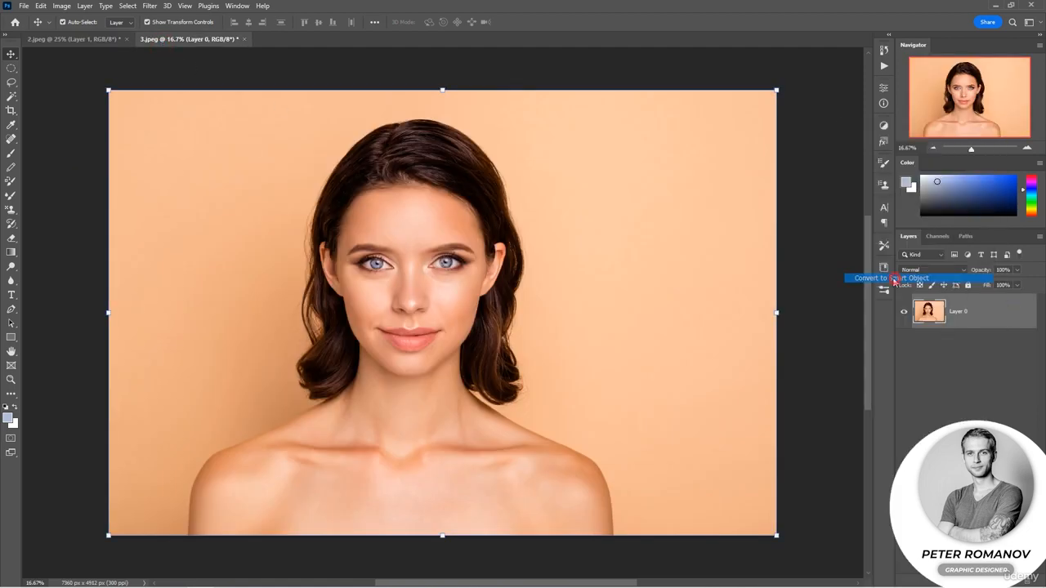
Open Liquify on the 3.jpeg portrait and paint a freeze mask around the hairline, the sides of the hair and the neck
{"action": "left_click", "coordinate": [151, 6]}
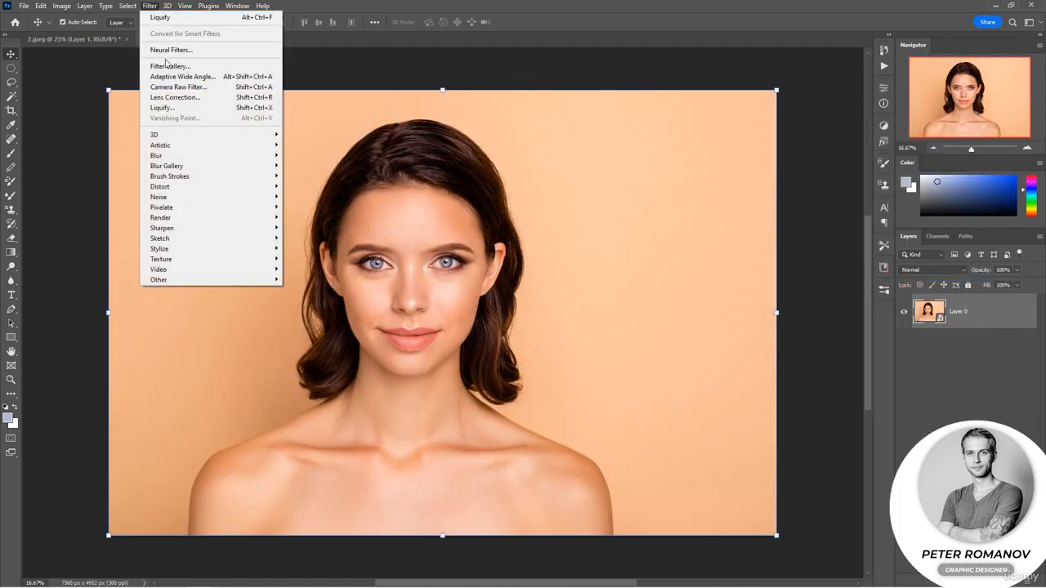
{"action": "left_click", "coordinate": [178, 107]}
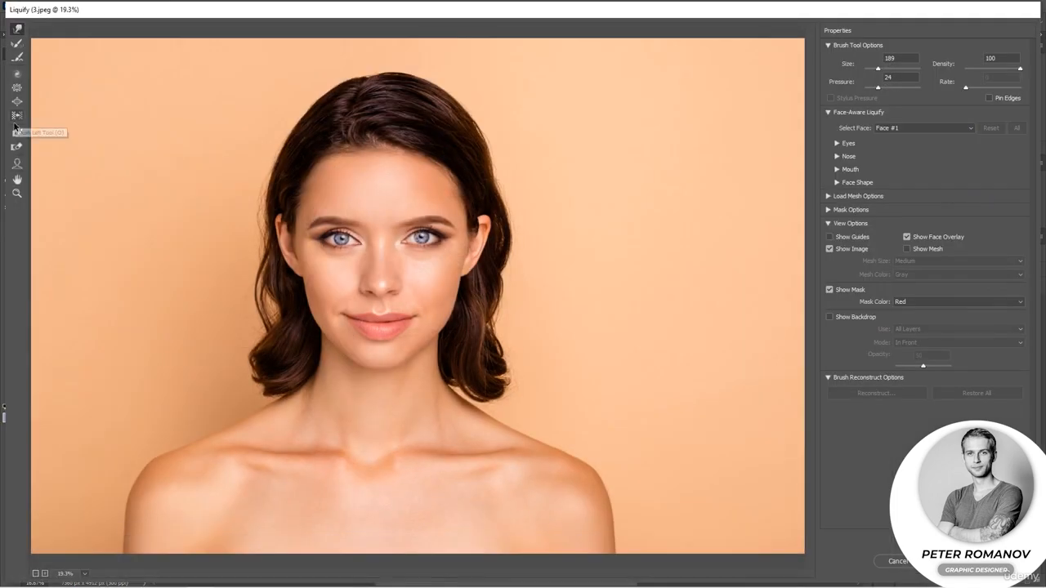
{"action": "scroll", "coordinate": [309, 332], "scroll_direction": "up", "scroll_amount": 3}
{"action": "mouse_move", "coordinate": [368, 430]}
{"action": "left_mouse_down"}
{"action": "mouse_move", "coordinate": [377, 381]}
{"action": "mouse_move", "coordinate": [369, 419]}
{"action": "mouse_move", "coordinate": [344, 306]}
{"action": "mouse_move", "coordinate": [296, 222]}
{"action": "mouse_move", "coordinate": [300, 166]}
{"action": "left_mouse_up"}
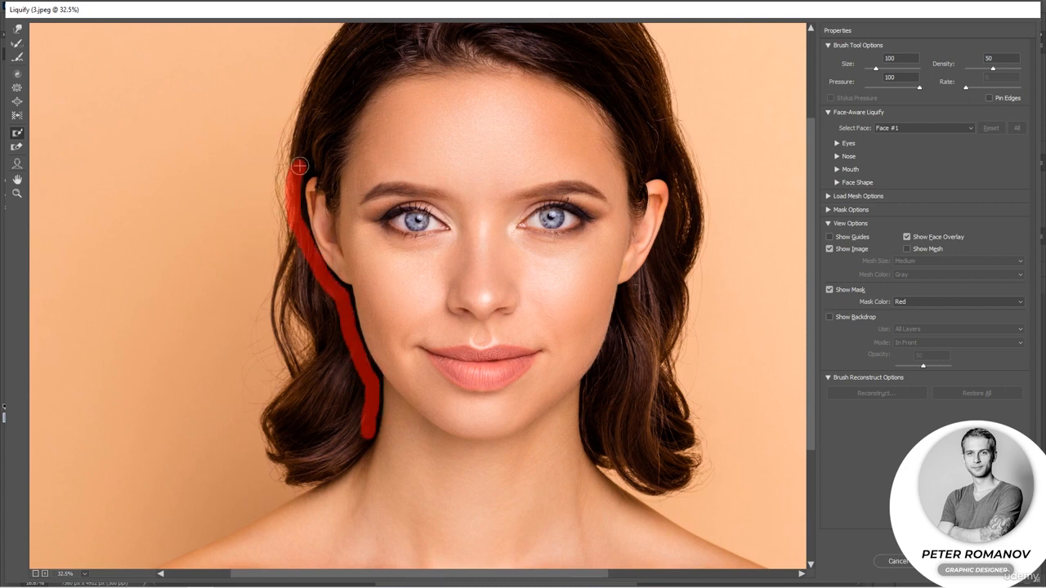
{"action": "mouse_move", "coordinate": [333, 214]}
{"action": "left_mouse_down"}
{"action": "mouse_move", "coordinate": [360, 88]}
{"action": "mouse_move", "coordinate": [601, 94]}
{"action": "mouse_move", "coordinate": [637, 209]}
{"action": "left_mouse_up"}
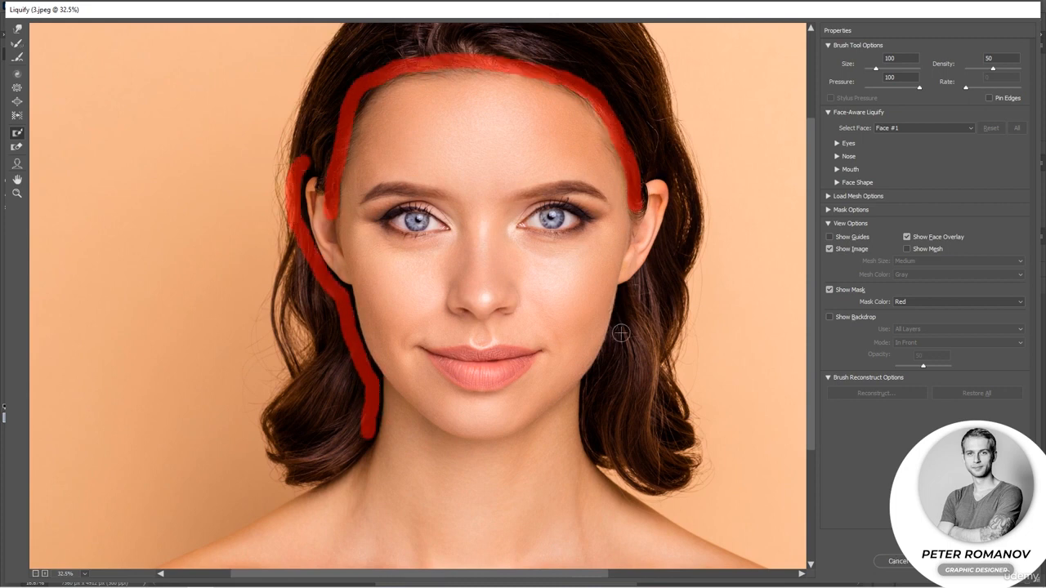
{"action": "mouse_move", "coordinate": [618, 330]}
{"action": "left_mouse_down"}
{"action": "mouse_move", "coordinate": [593, 384]}
{"action": "mouse_move", "coordinate": [595, 445]}
{"action": "mouse_move", "coordinate": [611, 429]}
{"action": "mouse_move", "coordinate": [627, 315]}
{"action": "mouse_move", "coordinate": [668, 232]}
{"action": "mouse_move", "coordinate": [605, 365]}
{"action": "mouse_move", "coordinate": [612, 454]}
{"action": "mouse_move", "coordinate": [638, 354]}
{"action": "mouse_move", "coordinate": [606, 388]}
{"action": "mouse_move", "coordinate": [639, 415]}
{"action": "mouse_move", "coordinate": [653, 372]}
{"action": "left_mouse_up"}
{"action": "mouse_move", "coordinate": [306, 253]}
{"action": "left_mouse_down"}
{"action": "mouse_move", "coordinate": [357, 408]}
{"action": "mouse_move", "coordinate": [427, 434]}
{"action": "mouse_move", "coordinate": [588, 401]}
{"action": "mouse_move", "coordinate": [490, 461]}
{"action": "mouse_move", "coordinate": [366, 427]}
{"action": "mouse_move", "coordinate": [408, 482]}
{"action": "mouse_move", "coordinate": [525, 479]}
{"action": "left_mouse_up"}
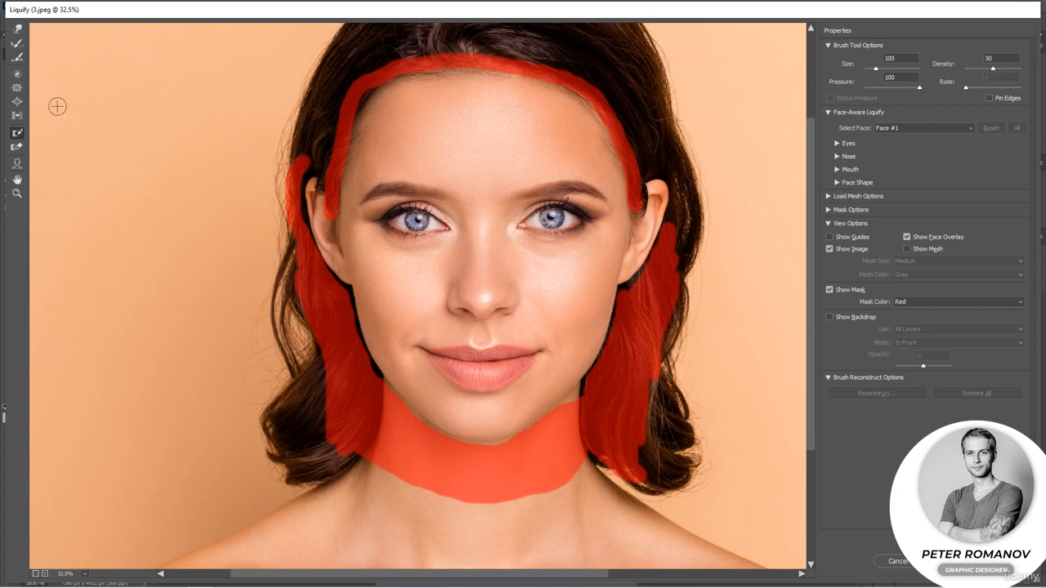
Make small Forward Warp nudges along the jaw, cheek and outer eye area of the face
{"action": "left_click", "coordinate": [27, 29]}
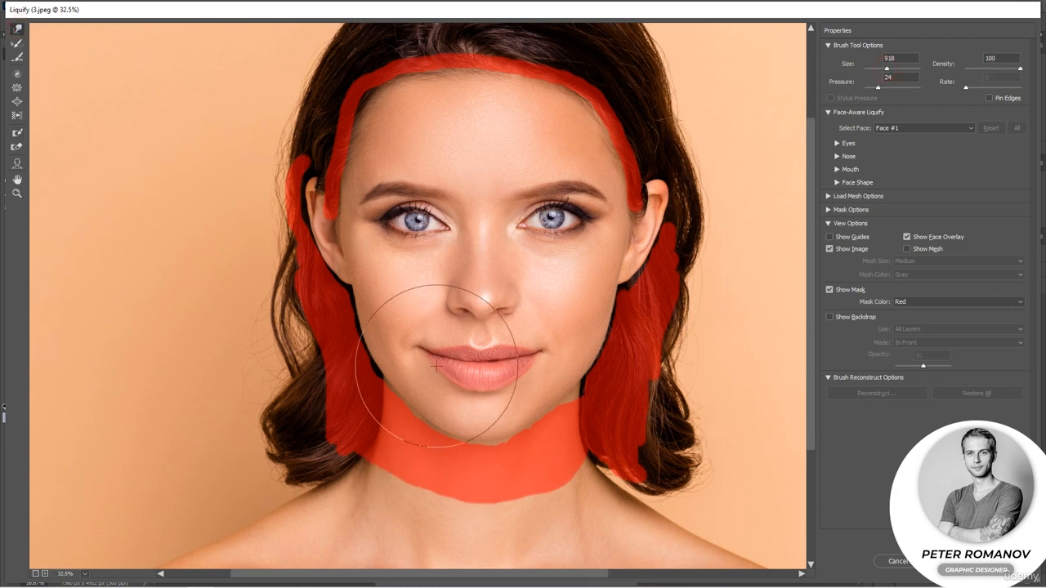
{"action": "left_click_drag", "start_coordinate": [394, 389], "coordinate": [398, 386]}
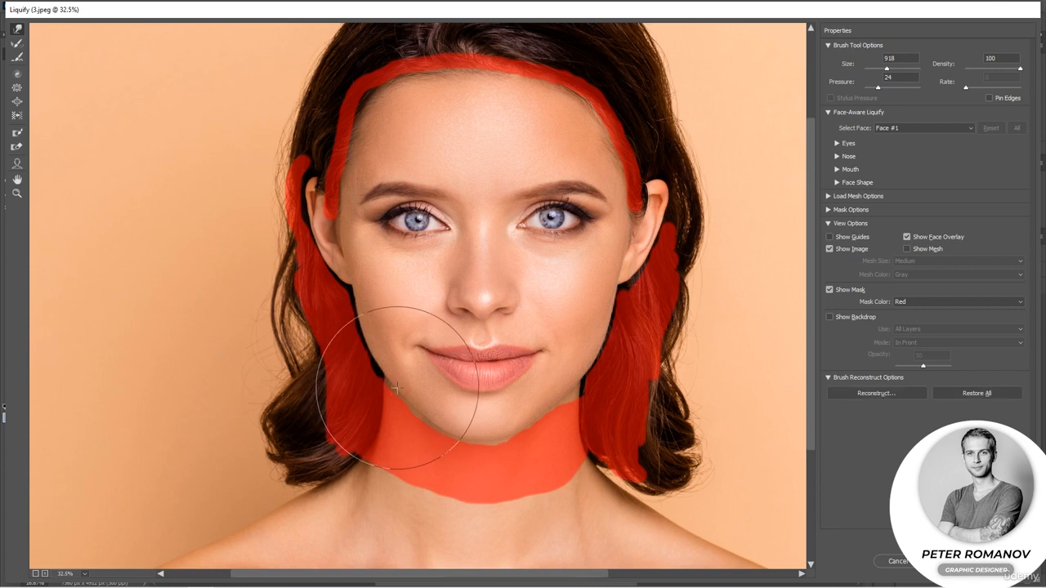
{"action": "left_click_drag", "start_coordinate": [561, 413], "coordinate": [556, 411]}
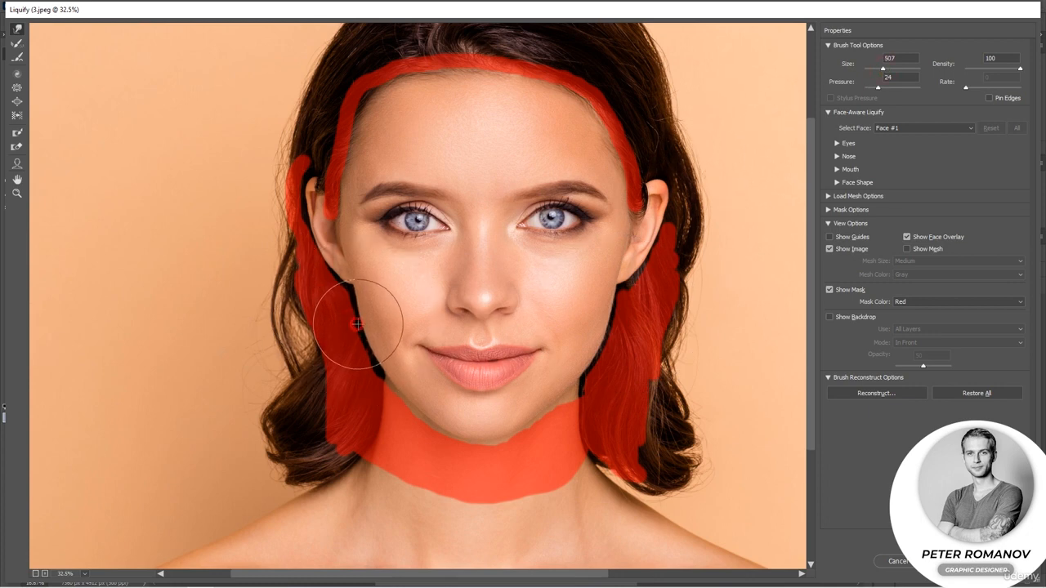
{"action": "left_click_drag", "start_coordinate": [621, 316], "coordinate": [611, 316]}
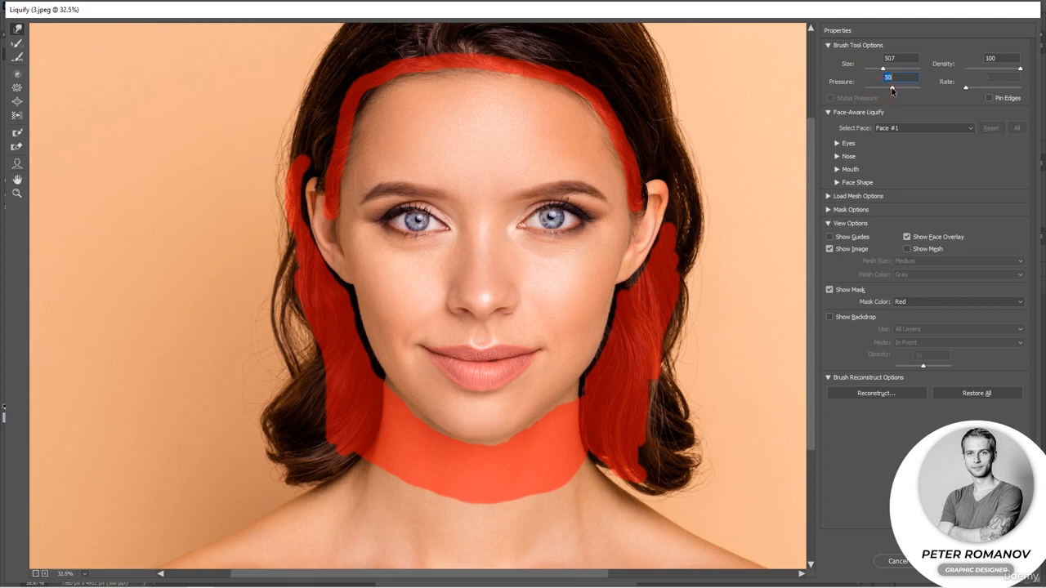
{"action": "left_click_drag", "start_coordinate": [906, 91], "coordinate": [906, 92]}
{"action": "left_click_drag", "start_coordinate": [595, 221], "coordinate": [597, 218]}
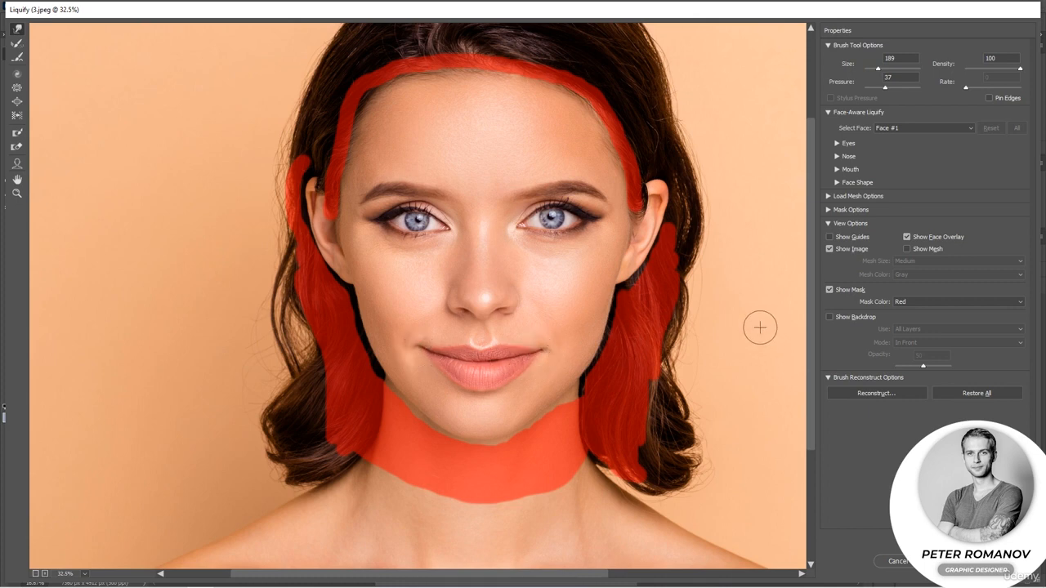
Partially thaw the whole freeze mask with a single click of a very large Thaw Mask brush
{"action": "left_click", "coordinate": [830, 317]}
{"action": "left_click", "coordinate": [829, 317]}
{"action": "left_click", "coordinate": [18, 147]}
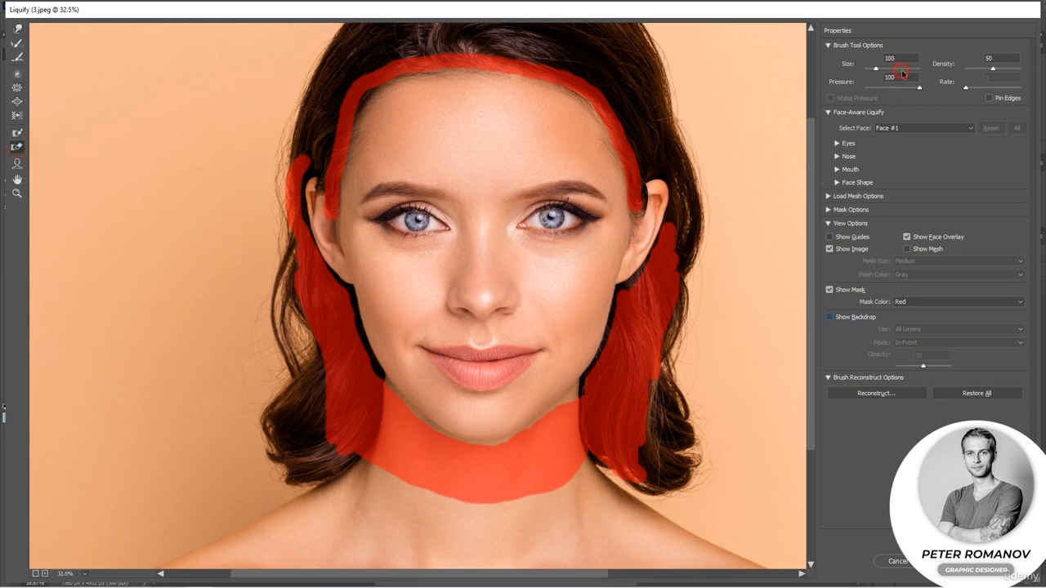
{"action": "left_click", "coordinate": [537, 166]}
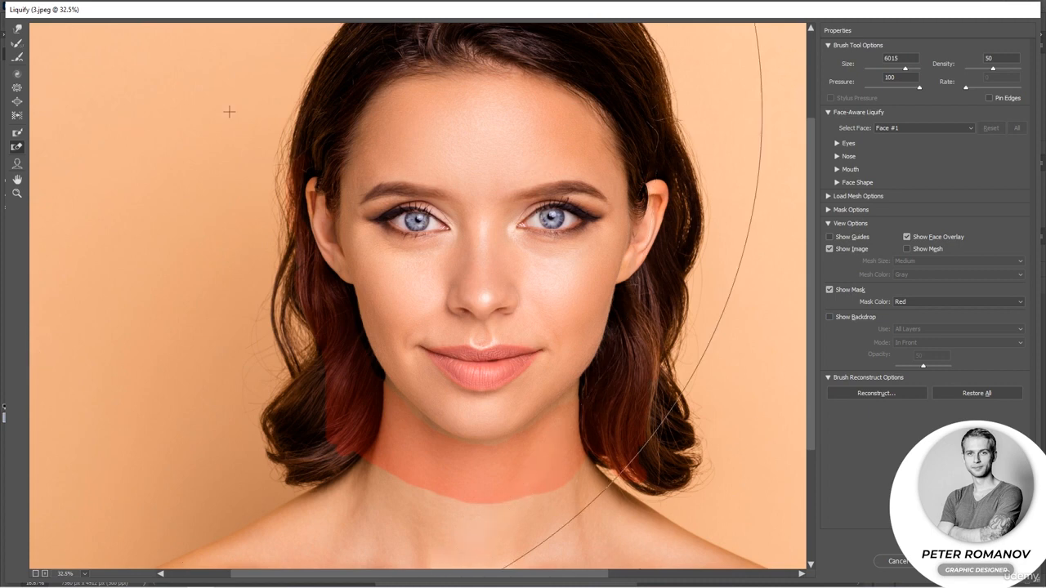
Switch to the Face tool and raise the chin height to 49 by dragging the chin handle
{"action": "left_click", "coordinate": [17, 164]}
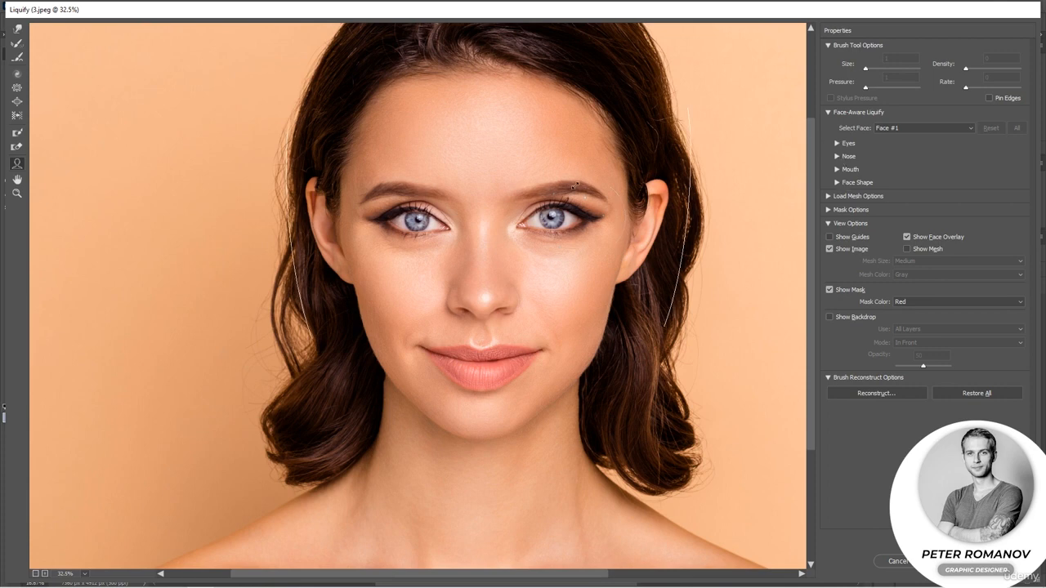
{"action": "mouse_move", "coordinate": [588, 189]}
{"action": "mouse_move", "coordinate": [587, 190]}
{"action": "left_mouse_down"}
{"action": "mouse_move", "coordinate": [606, 179]}
{"action": "mouse_move", "coordinate": [583, 193]}
{"action": "left_mouse_up"}
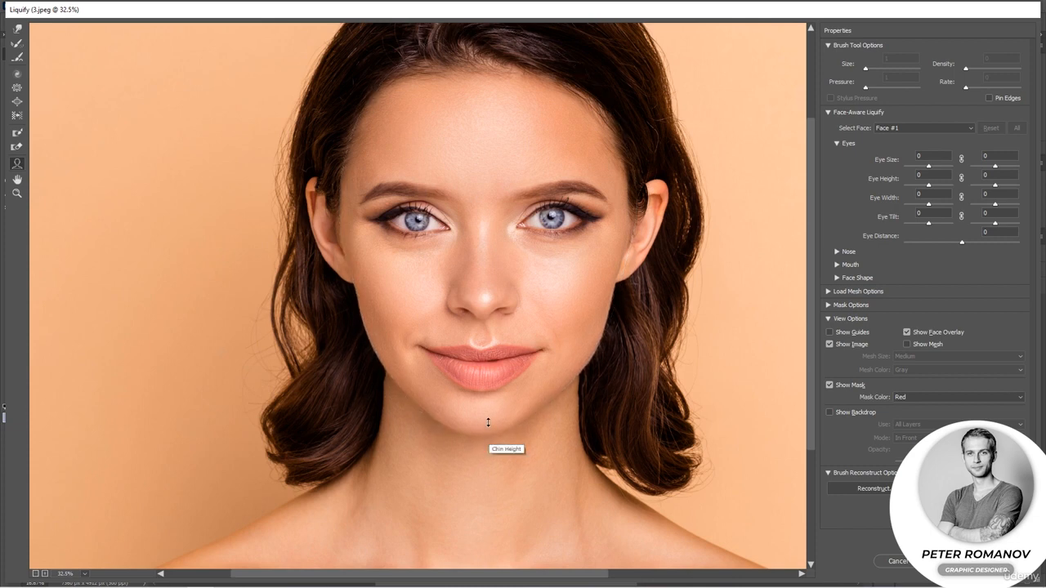
{"action": "left_click_drag", "start_coordinate": [488, 421], "coordinate": [488, 374]}
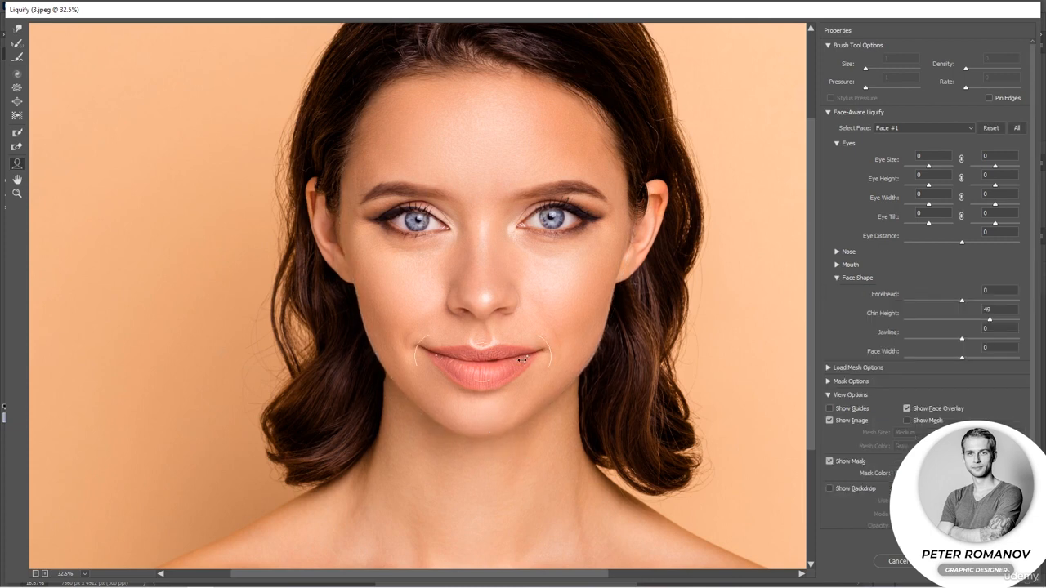
Reshape the mouth and nose with the Face tool: mouth width 16, upper lip 51, lower lip 39, smaller nose
{"action": "left_click_drag", "start_coordinate": [540, 354], "coordinate": [547, 356]}
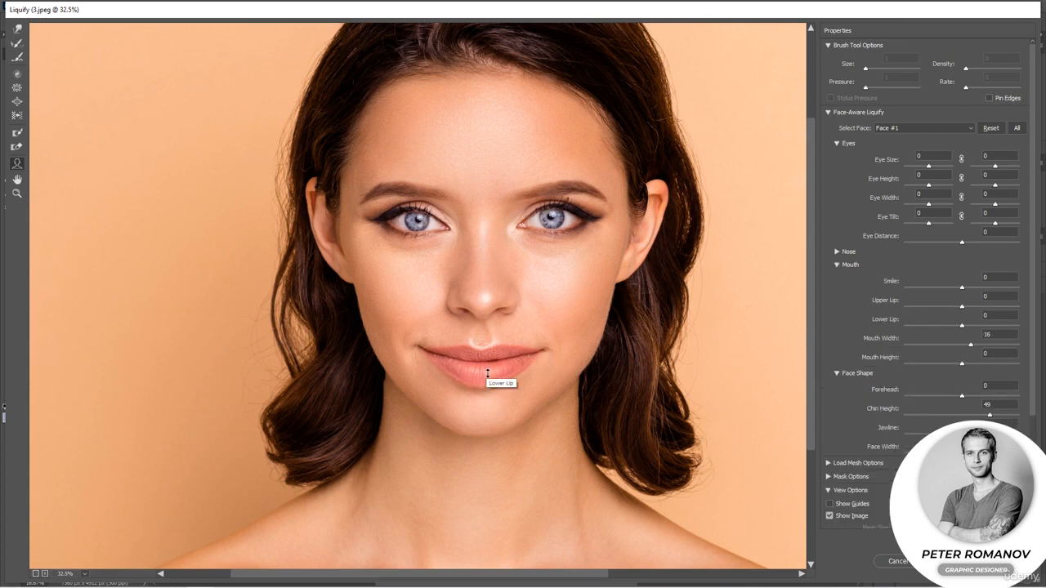
{"action": "left_click_drag", "start_coordinate": [487, 374], "coordinate": [485, 348]}
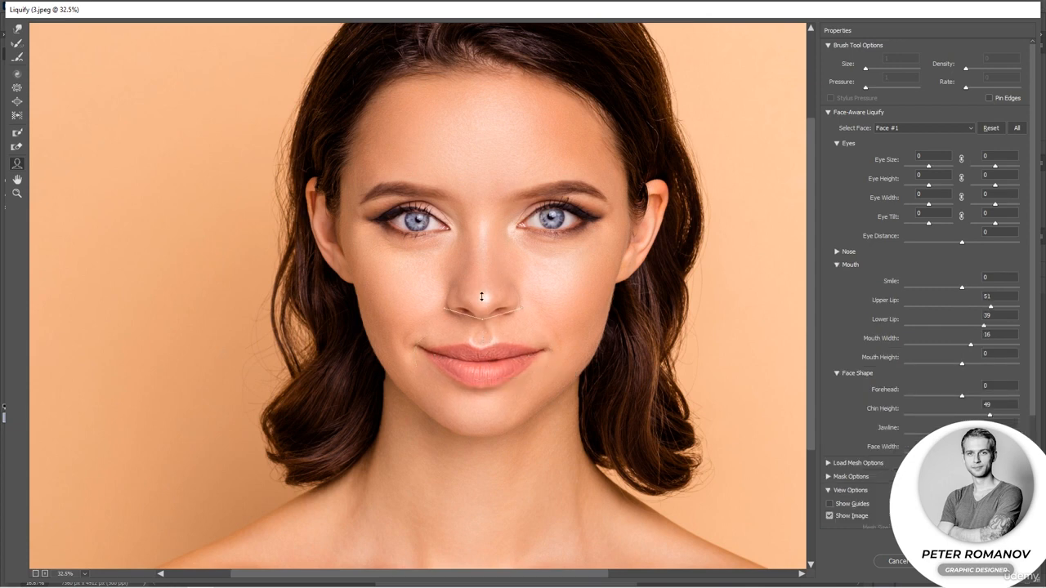
{"action": "left_click_drag", "start_coordinate": [456, 304], "coordinate": [457, 304]}
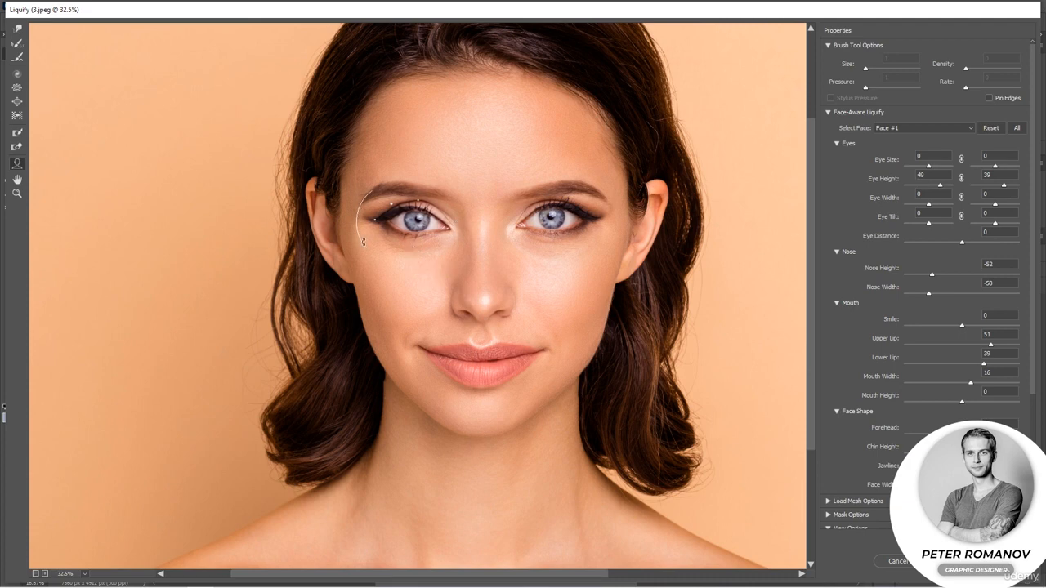
Undo the last Face tool change and collapse the Face-Aware Liquify options
{"action": "key", "text": "ctrl+z"}
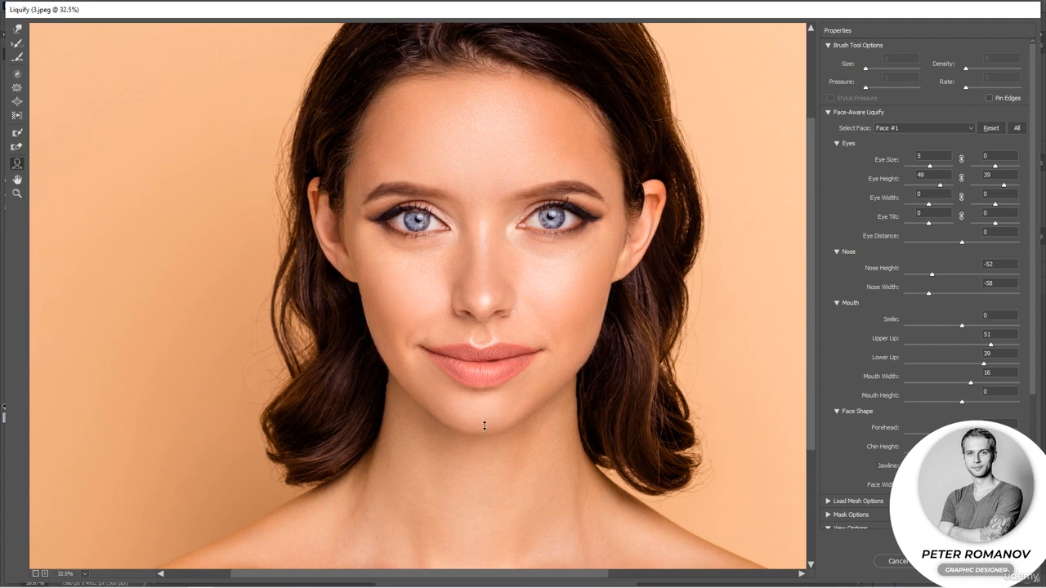
{"action": "left_click", "coordinate": [828, 113]}
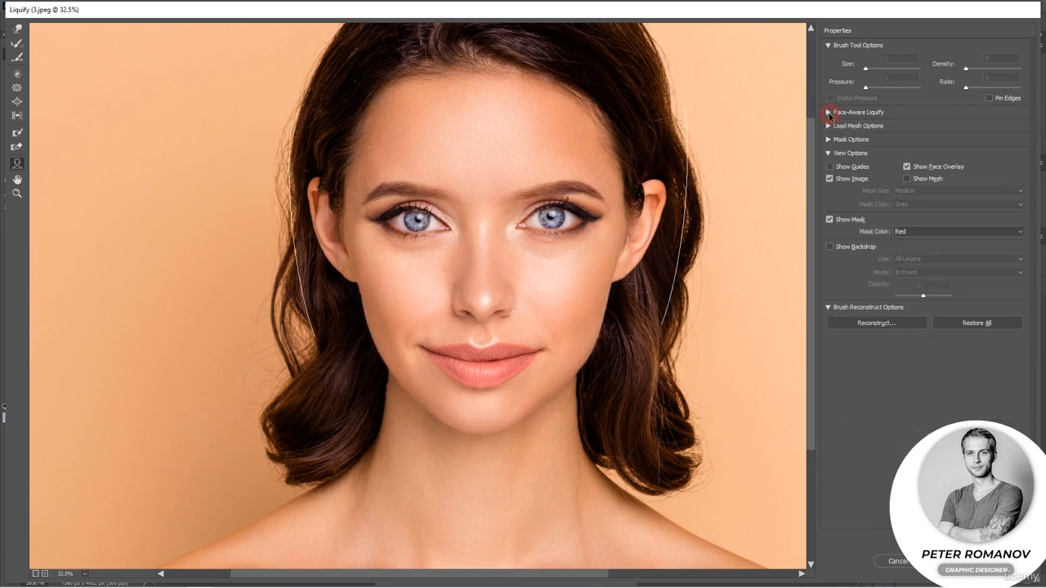
Preview the backdrop overlay at reduced opacity, hide it again, and tweak the right eye with the Face tool
{"action": "left_click", "coordinate": [829, 246]}
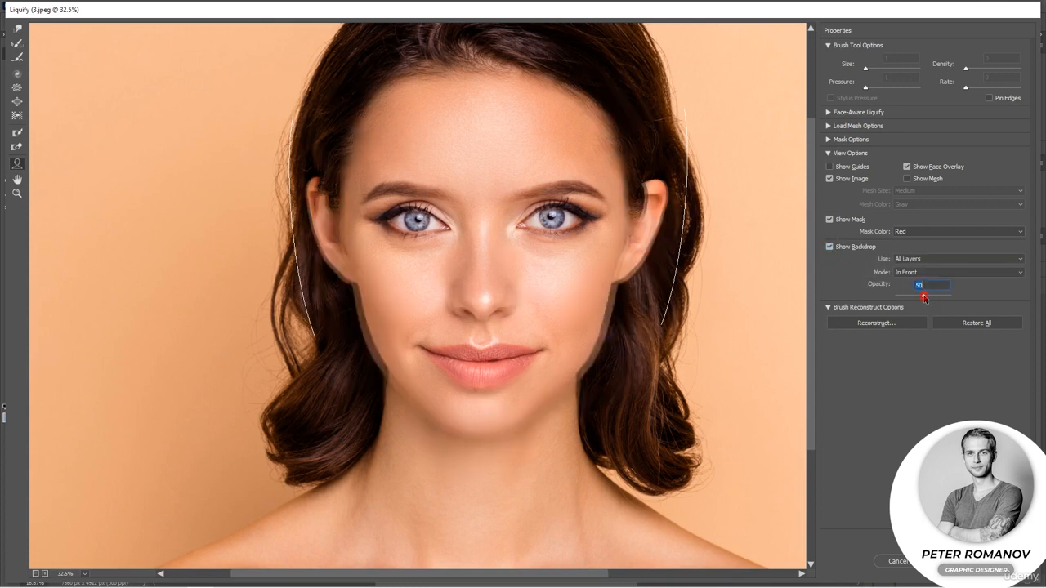
{"action": "mouse_move", "coordinate": [924, 299]}
{"action": "left_mouse_down"}
{"action": "mouse_move", "coordinate": [859, 304]}
{"action": "mouse_move", "coordinate": [960, 306]}
{"action": "mouse_move", "coordinate": [890, 310]}
{"action": "mouse_move", "coordinate": [943, 313]}
{"action": "mouse_move", "coordinate": [924, 309]}
{"action": "left_mouse_up"}
{"action": "left_click", "coordinate": [829, 247]}
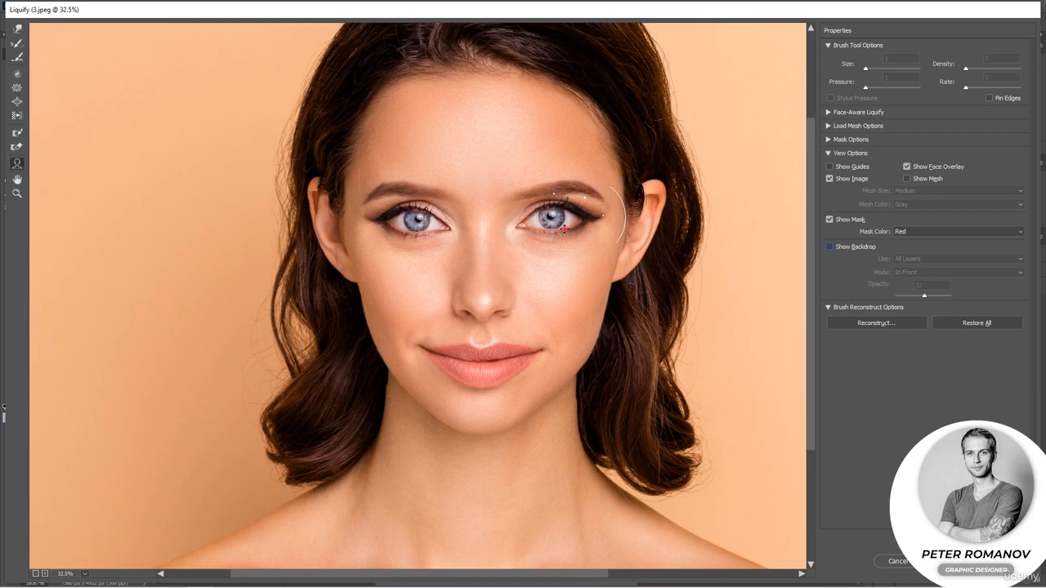
{"action": "left_click_drag", "start_coordinate": [564, 229], "coordinate": [560, 232]}
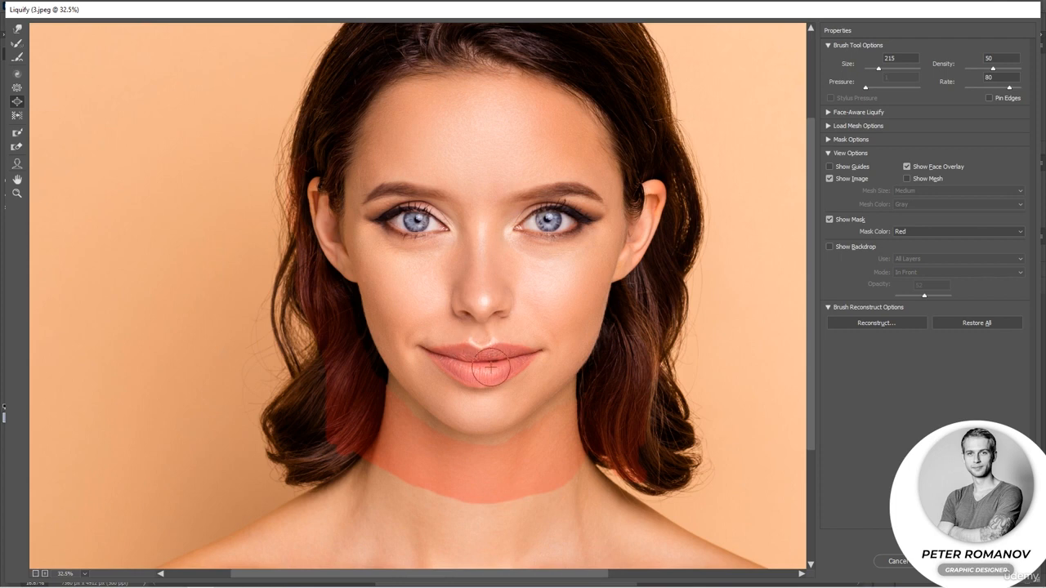
Use the Push Left tool with a 215 brush to push the left outline of the hair outward
{"action": "key", "text": "w"}
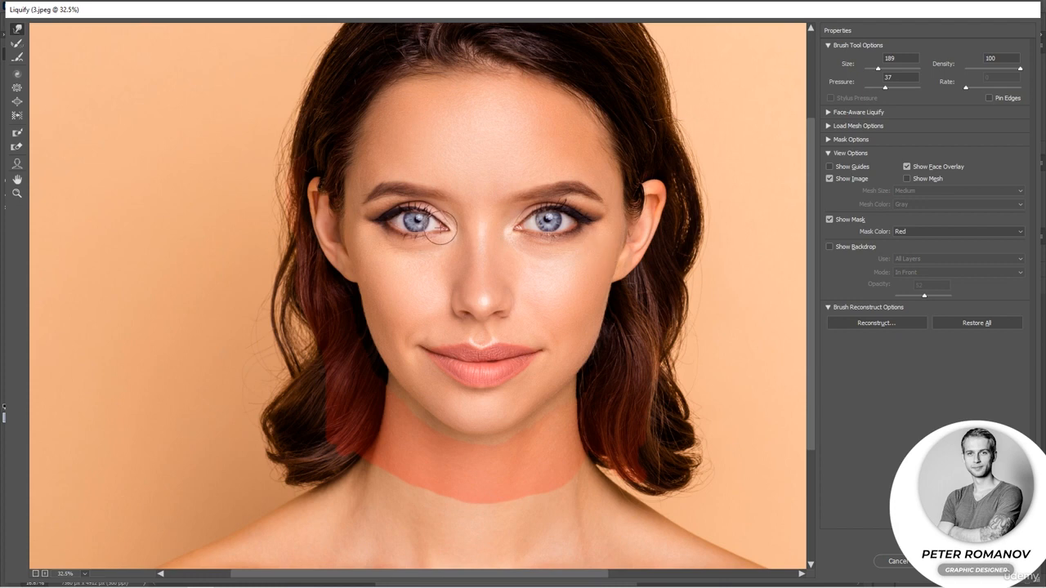
{"action": "left_click", "coordinate": [18, 116]}
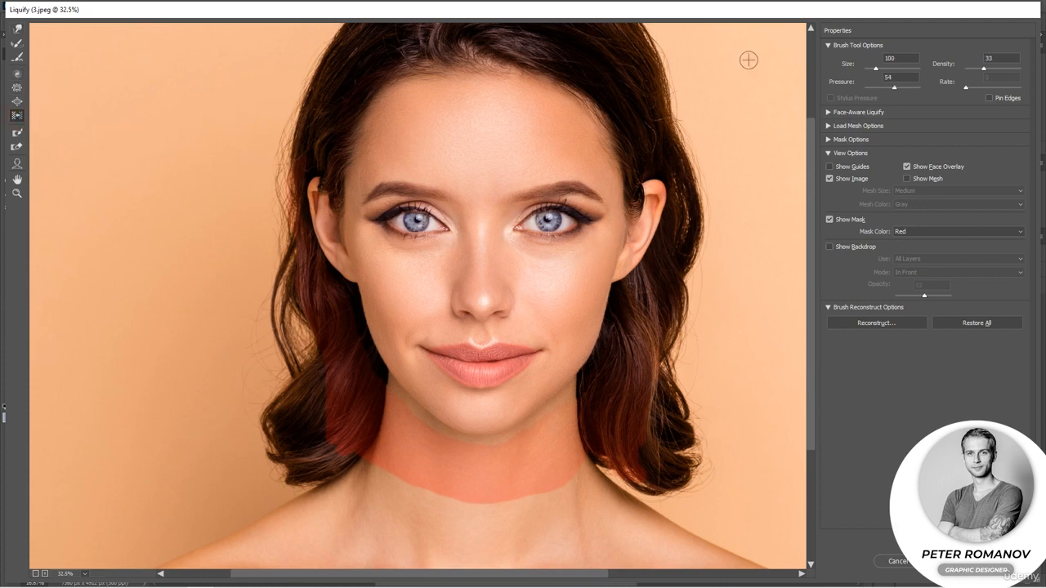
{"action": "left_click", "coordinate": [285, 114]}
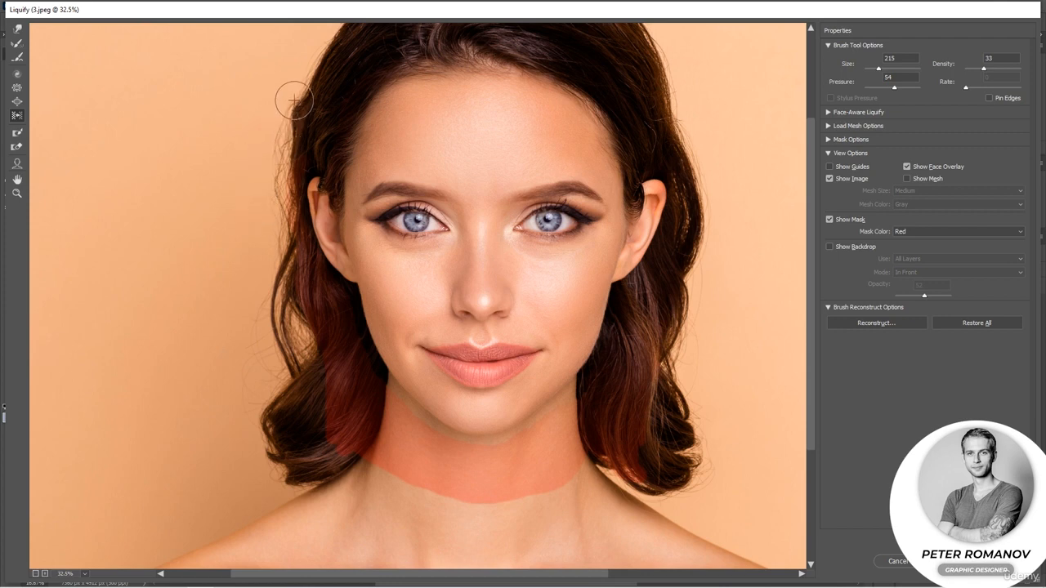
{"action": "left_click", "coordinate": [274, 275]}
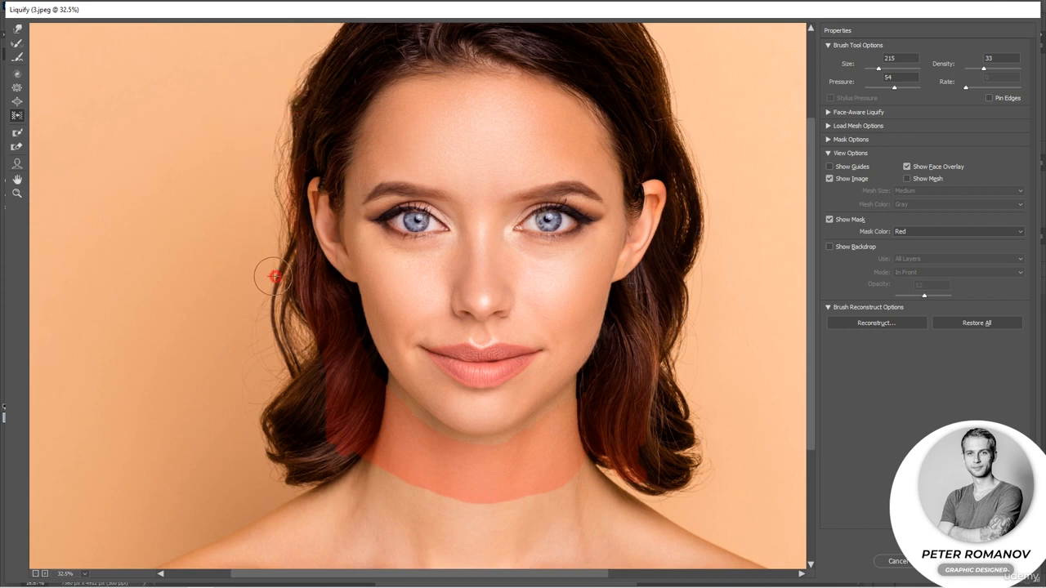
{"action": "left_click", "coordinate": [285, 360]}
{"action": "mouse_move", "coordinate": [285, 360]}
{"action": "left_mouse_down"}
{"action": "mouse_move", "coordinate": [273, 313]}
{"action": "mouse_move", "coordinate": [287, 247]}
{"action": "mouse_move", "coordinate": [273, 149]}
{"action": "mouse_move", "coordinate": [263, 194]}
{"action": "left_mouse_up"}
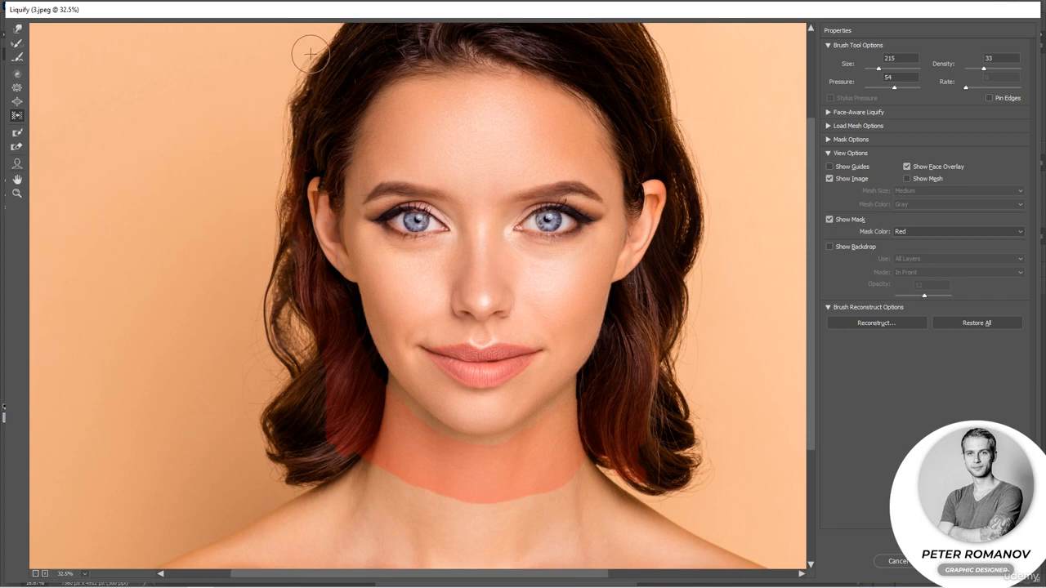
{"action": "left_click_drag", "start_coordinate": [310, 45], "coordinate": [292, 80]}
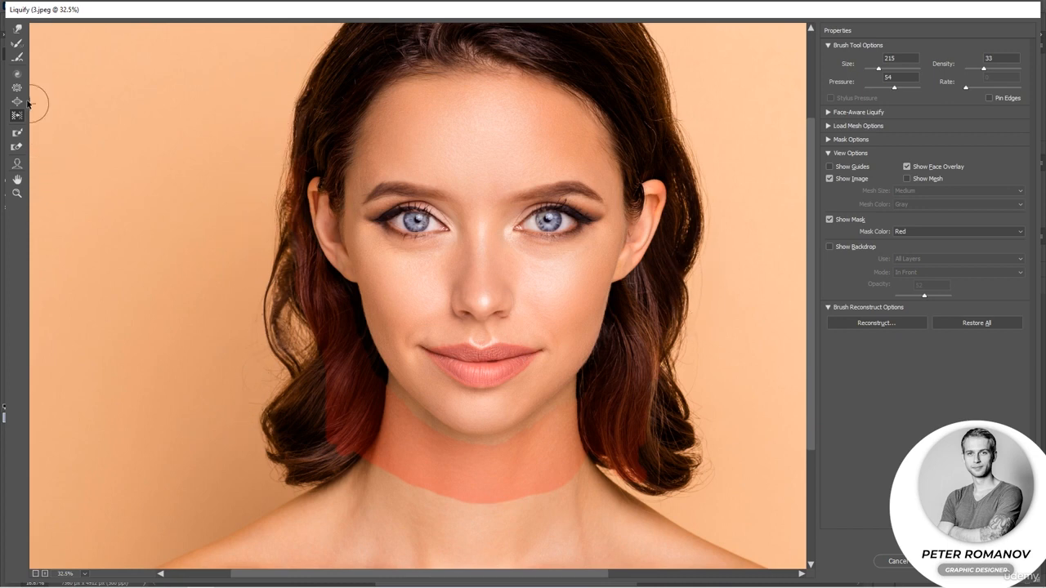
Twirl the hair curls on both sides of the face with a 664 Twirl brush
{"action": "left_click", "coordinate": [18, 147]}
{"action": "mouse_move", "coordinate": [479, 385]}
{"action": "left_mouse_down"}
{"action": "mouse_move", "coordinate": [546, 387]}
{"action": "mouse_move", "coordinate": [536, 340]}
{"action": "mouse_move", "coordinate": [367, 331]}
{"action": "left_mouse_up"}
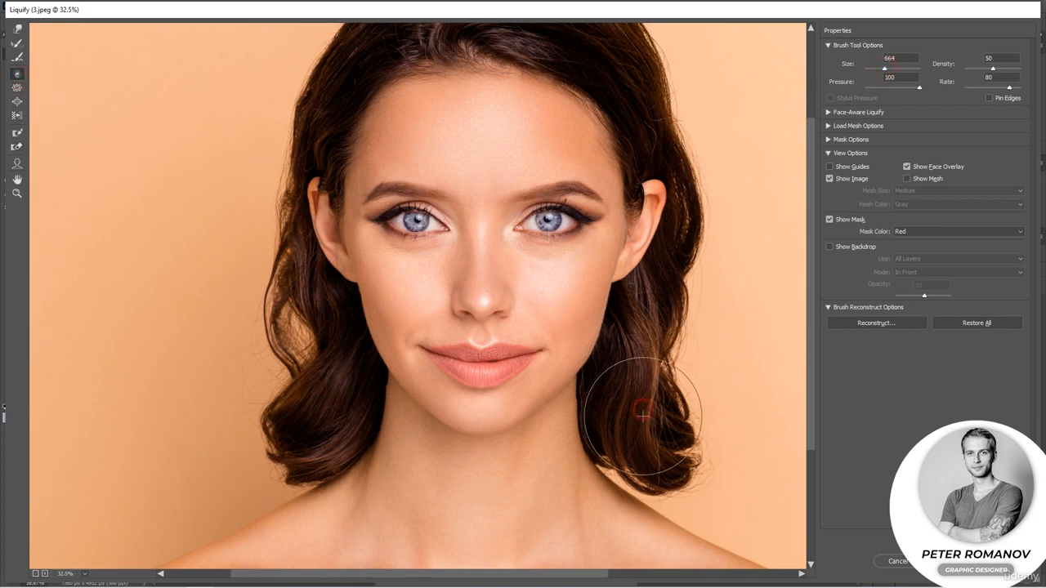
{"action": "left_click_drag", "start_coordinate": [643, 423], "coordinate": [656, 330]}
{"action": "left_click", "coordinate": [327, 395]}
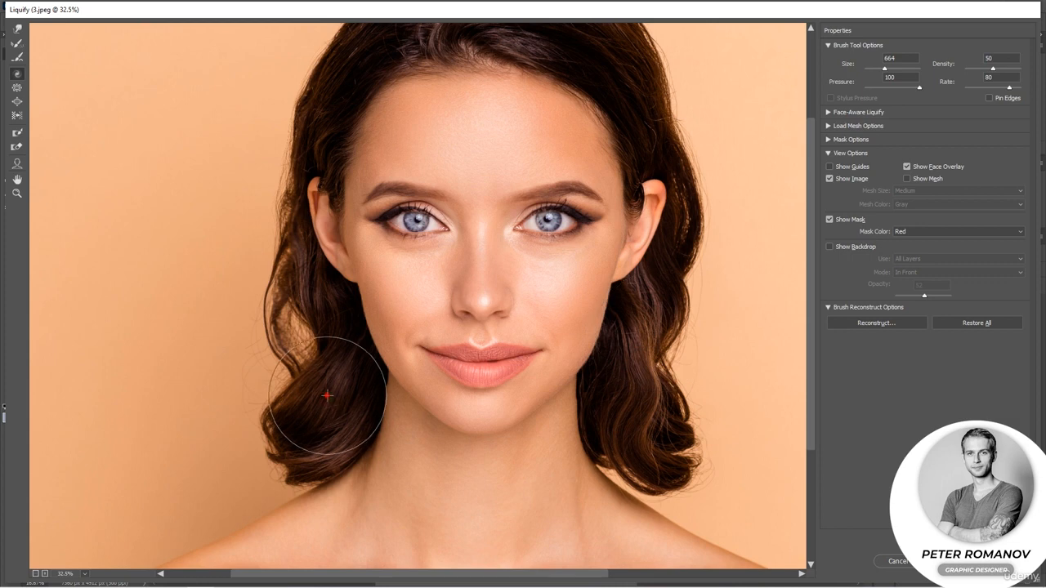
{"action": "mouse_move", "coordinate": [327, 395]}
{"action": "left_mouse_down"}
{"action": "mouse_move", "coordinate": [312, 451]}
{"action": "mouse_move", "coordinate": [335, 313]}
{"action": "mouse_move", "coordinate": [315, 302]}
{"action": "mouse_move", "coordinate": [302, 309]}
{"action": "mouse_move", "coordinate": [316, 304]}
{"action": "mouse_move", "coordinate": [272, 236]}
{"action": "mouse_move", "coordinate": [251, 277]}
{"action": "mouse_move", "coordinate": [269, 283]}
{"action": "mouse_move", "coordinate": [290, 324]}
{"action": "mouse_move", "coordinate": [280, 331]}
{"action": "mouse_move", "coordinate": [303, 317]}
{"action": "left_mouse_up"}
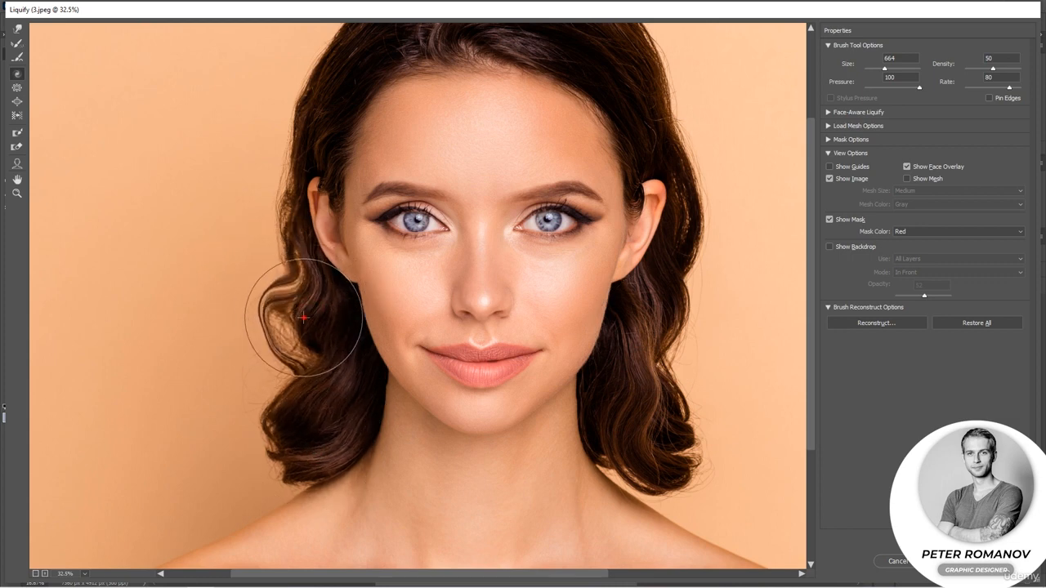
Push the left hair edge once more, then set Twirl density to 53 and twirl the right hair curl further
{"action": "left_click", "coordinate": [17, 115]}
{"action": "mouse_move", "coordinate": [278, 281]}
{"action": "left_mouse_down"}
{"action": "mouse_move", "coordinate": [268, 335]}
{"action": "mouse_move", "coordinate": [270, 289]}
{"action": "mouse_move", "coordinate": [255, 331]}
{"action": "mouse_move", "coordinate": [264, 279]}
{"action": "mouse_move", "coordinate": [243, 330]}
{"action": "mouse_move", "coordinate": [273, 284]}
{"action": "mouse_move", "coordinate": [252, 336]}
{"action": "mouse_move", "coordinate": [278, 264]}
{"action": "mouse_move", "coordinate": [260, 321]}
{"action": "mouse_move", "coordinate": [282, 267]}
{"action": "mouse_move", "coordinate": [272, 303]}
{"action": "left_mouse_up"}
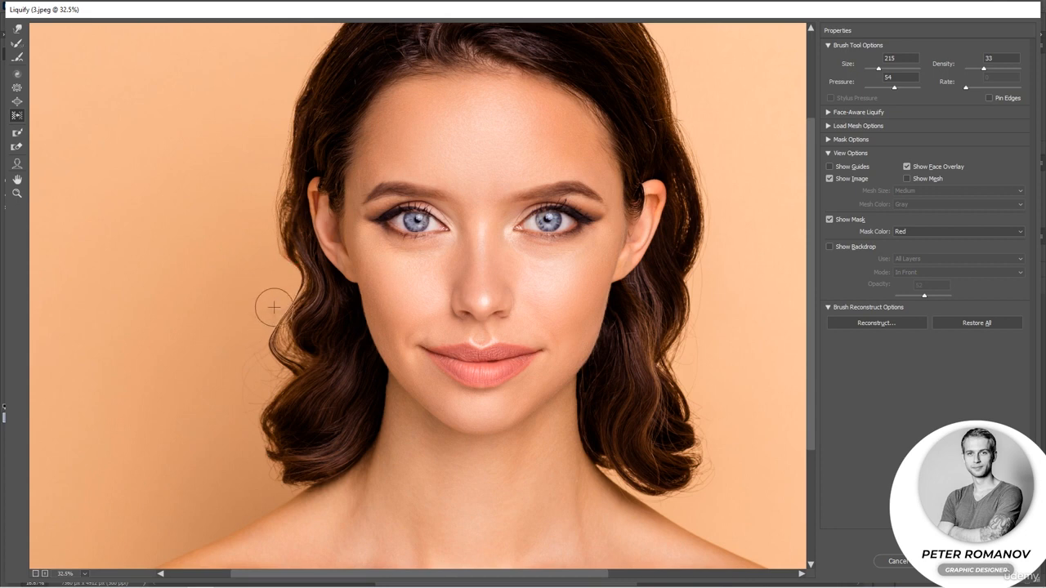
{"action": "left_click", "coordinate": [16, 73]}
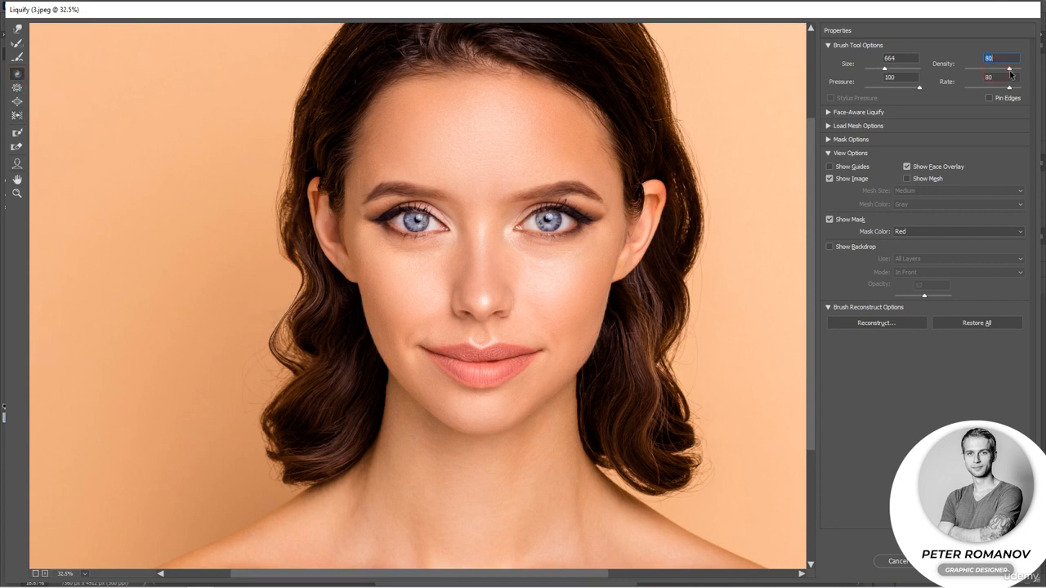
{"action": "left_click_drag", "start_coordinate": [1011, 73], "coordinate": [1014, 73]}
{"action": "left_click_drag", "start_coordinate": [660, 326], "coordinate": [661, 326]}
{"action": "left_click_drag", "start_coordinate": [654, 374], "coordinate": [650, 372]}
{"action": "left_click_drag", "start_coordinate": [652, 414], "coordinate": [651, 413]}
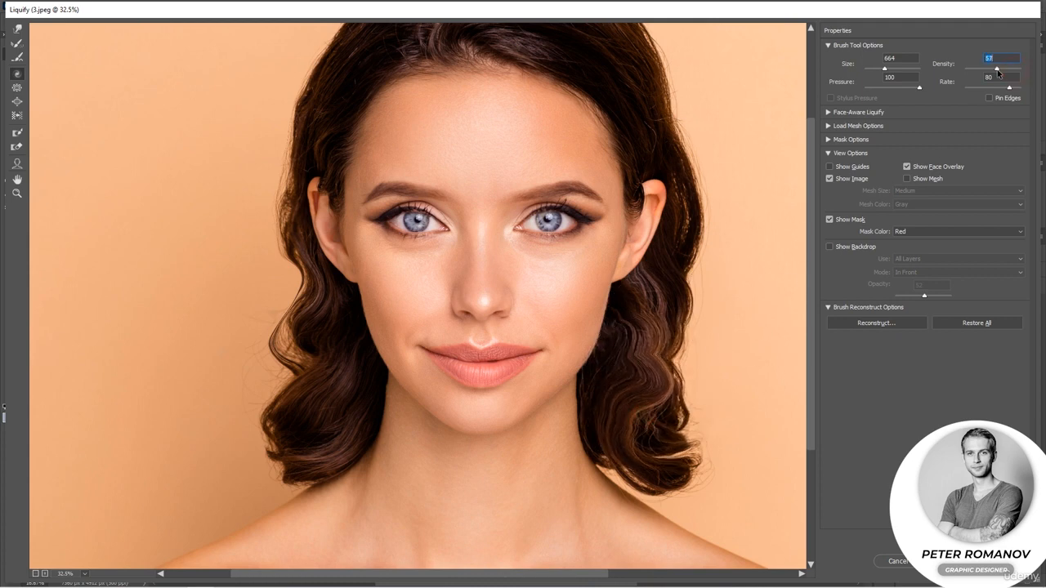
Set the Twirl density to 51 and twirl the right hair curl and the hair across the top of the head
{"action": "left_click_drag", "start_coordinate": [998, 73], "coordinate": [994, 72]}
{"action": "left_click_drag", "start_coordinate": [653, 393], "coordinate": [662, 323]}
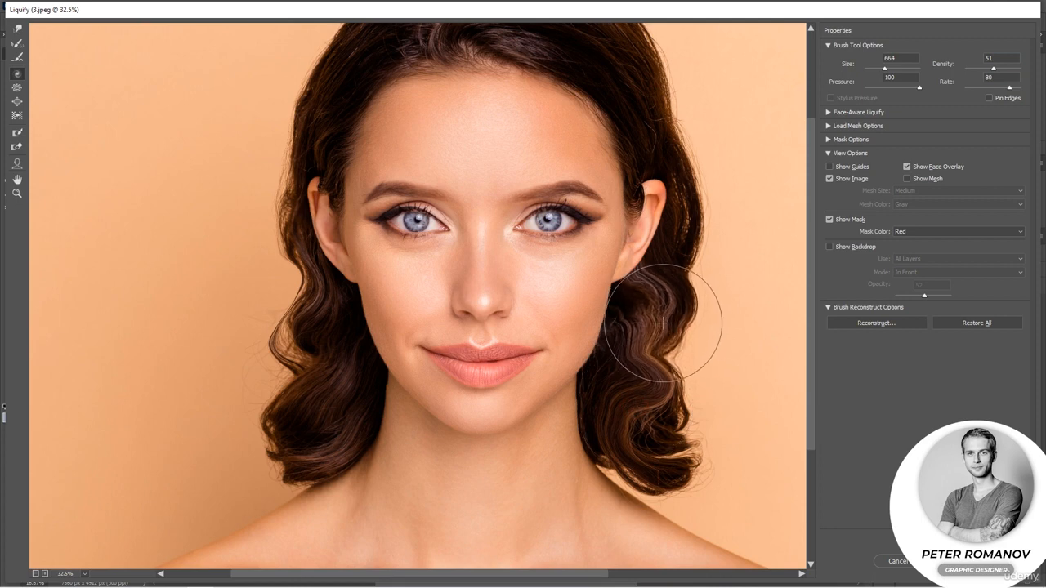
{"action": "scroll", "coordinate": [673, 172], "scroll_direction": "up", "scroll_amount": 3}
{"action": "left_click_drag", "start_coordinate": [578, 115], "coordinate": [635, 174]}
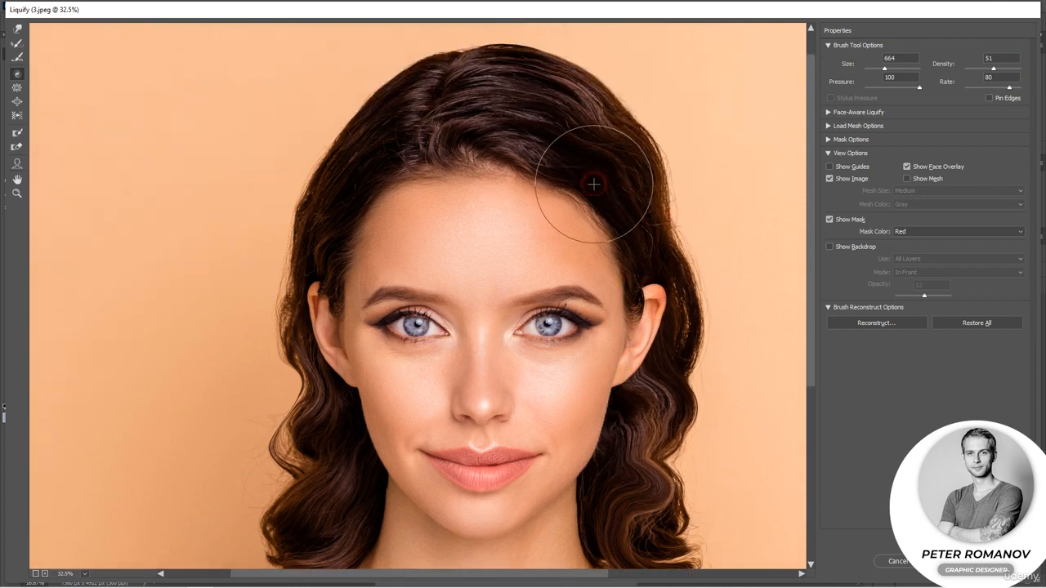
{"action": "left_click", "coordinate": [385, 89]}
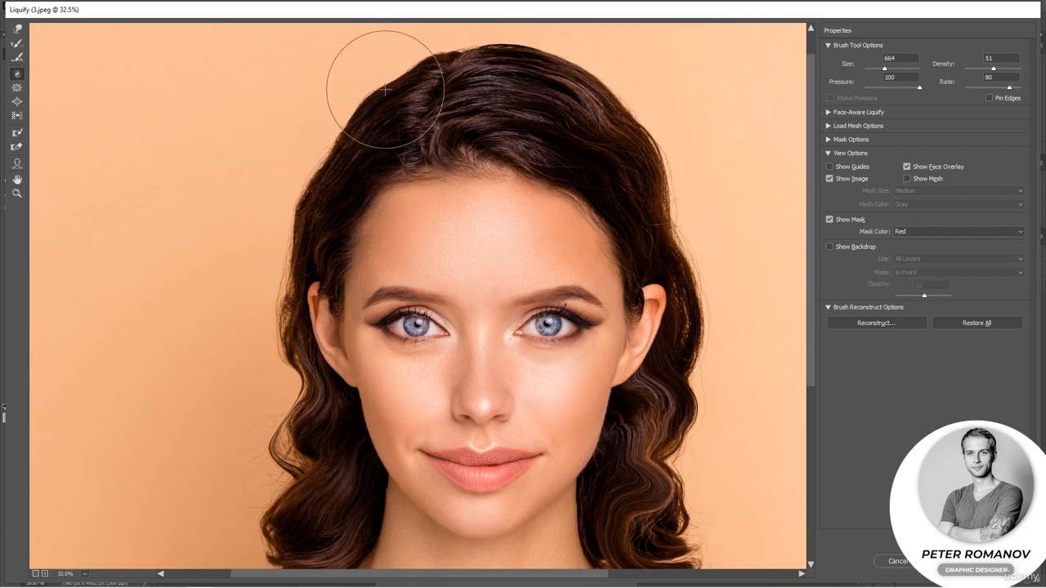
{"action": "left_click", "coordinate": [327, 168]}
{"action": "left_click", "coordinate": [399, 86]}
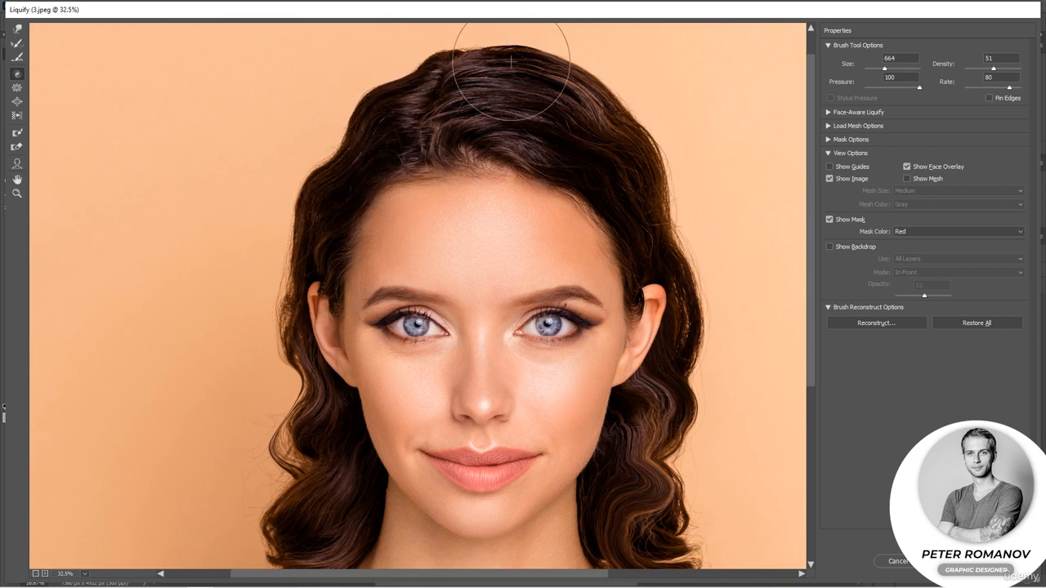
{"action": "mouse_move", "coordinate": [604, 98]}
{"action": "left_mouse_down"}
{"action": "mouse_move", "coordinate": [626, 111]}
{"action": "mouse_move", "coordinate": [650, 174]}
{"action": "left_mouse_up"}
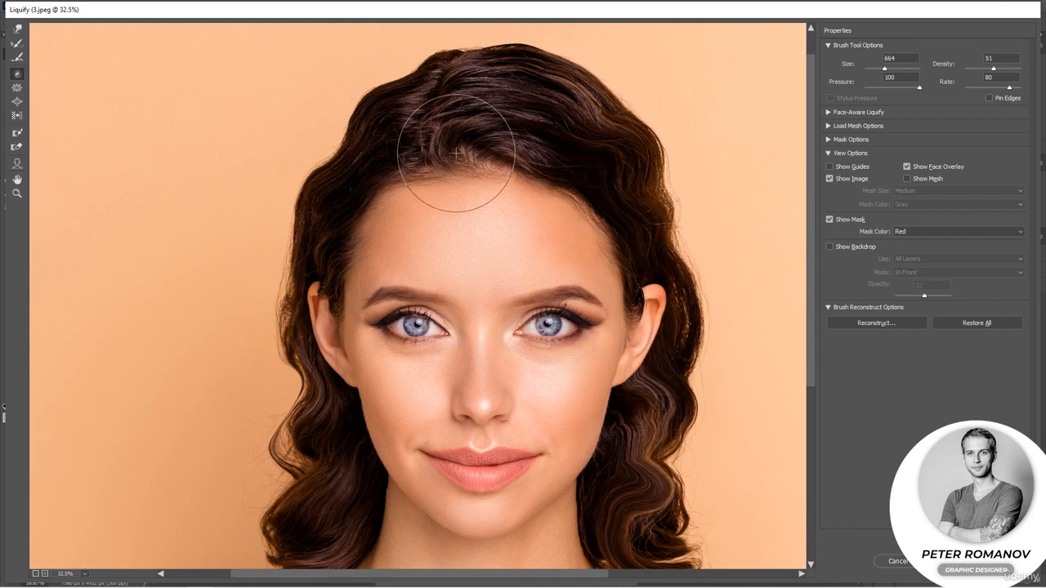
Twirl the hair at the left temple and along the right side of the head down to the lower curl
{"action": "left_click_drag", "start_coordinate": [319, 175], "coordinate": [305, 222]}
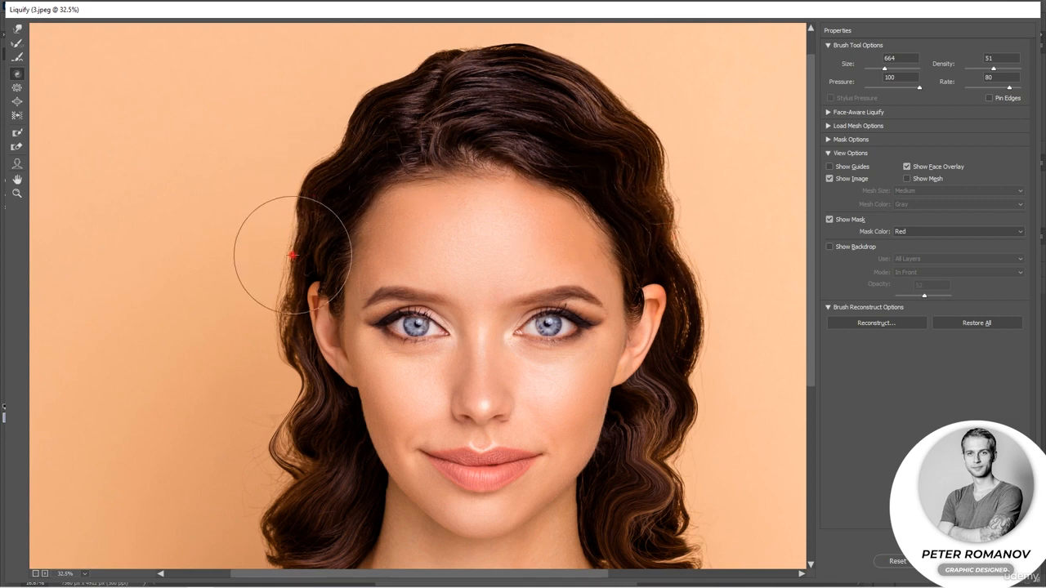
{"action": "left_click_drag", "start_coordinate": [658, 205], "coordinate": [653, 202]}
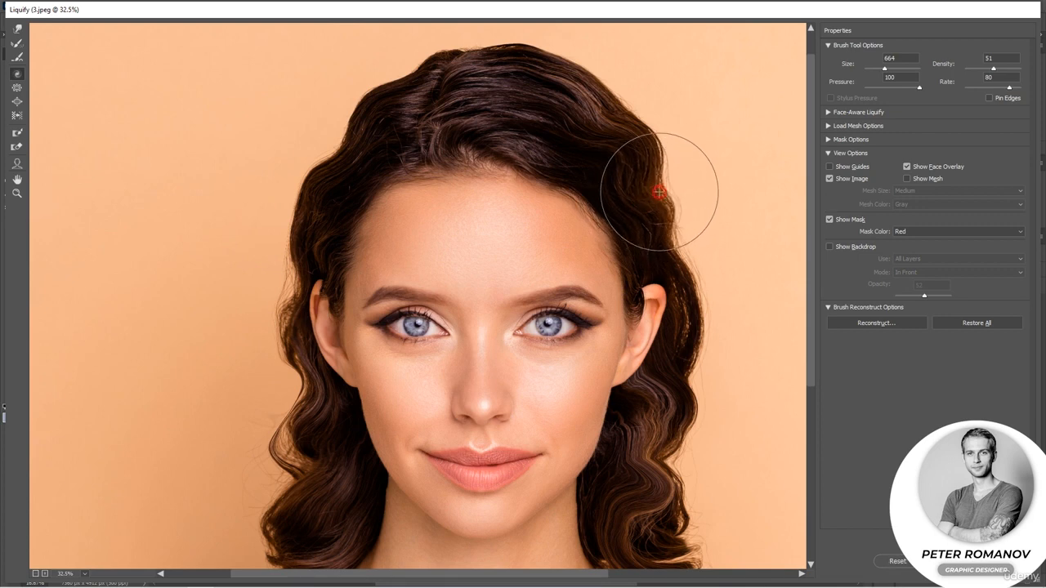
{"action": "mouse_move", "coordinate": [676, 500]}
{"action": "left_mouse_down"}
{"action": "mouse_move", "coordinate": [630, 479]}
{"action": "mouse_move", "coordinate": [681, 479]}
{"action": "left_mouse_up"}
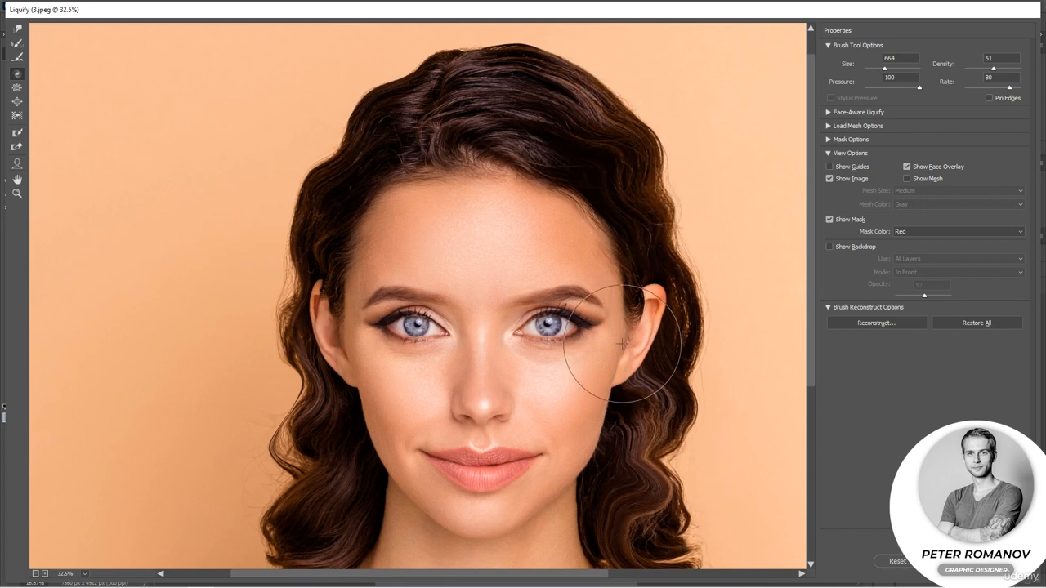
{"action": "scroll", "coordinate": [624, 344], "scroll_direction": "down", "scroll_amount": 5}
{"action": "mouse_move", "coordinate": [619, 501]}
{"action": "left_mouse_down"}
{"action": "mouse_move", "coordinate": [600, 479]}
{"action": "mouse_move", "coordinate": [635, 444]}
{"action": "mouse_move", "coordinate": [614, 447]}
{"action": "mouse_move", "coordinate": [621, 423]}
{"action": "mouse_move", "coordinate": [605, 400]}
{"action": "mouse_move", "coordinate": [610, 430]}
{"action": "mouse_move", "coordinate": [583, 438]}
{"action": "left_mouse_up"}
Twirl the lower left curl and the right-side hair beside the ear and jaw with the 664 Twirl brush
{"action": "key", "text": "w"}
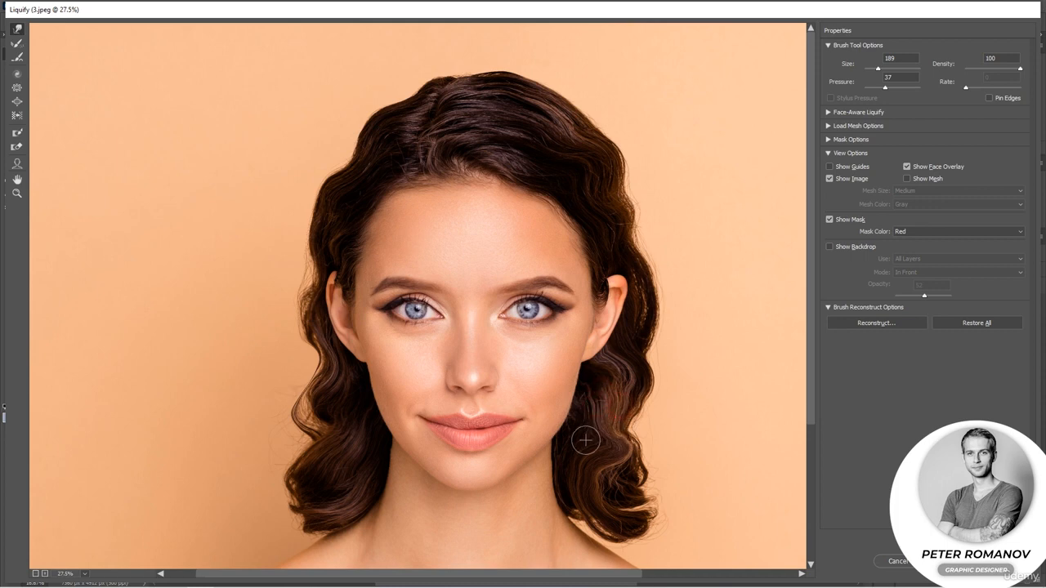
{"action": "scroll", "coordinate": [584, 439], "scroll_direction": "down", "scroll_amount": 3}
{"action": "left_click", "coordinate": [18, 73]}
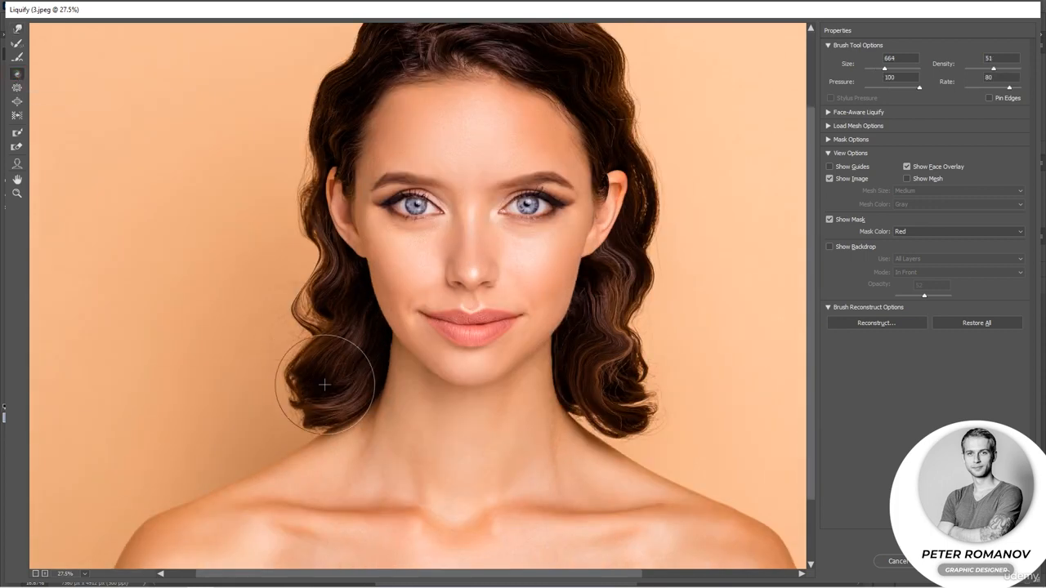
{"action": "left_click_drag", "start_coordinate": [341, 358], "coordinate": [345, 339]}
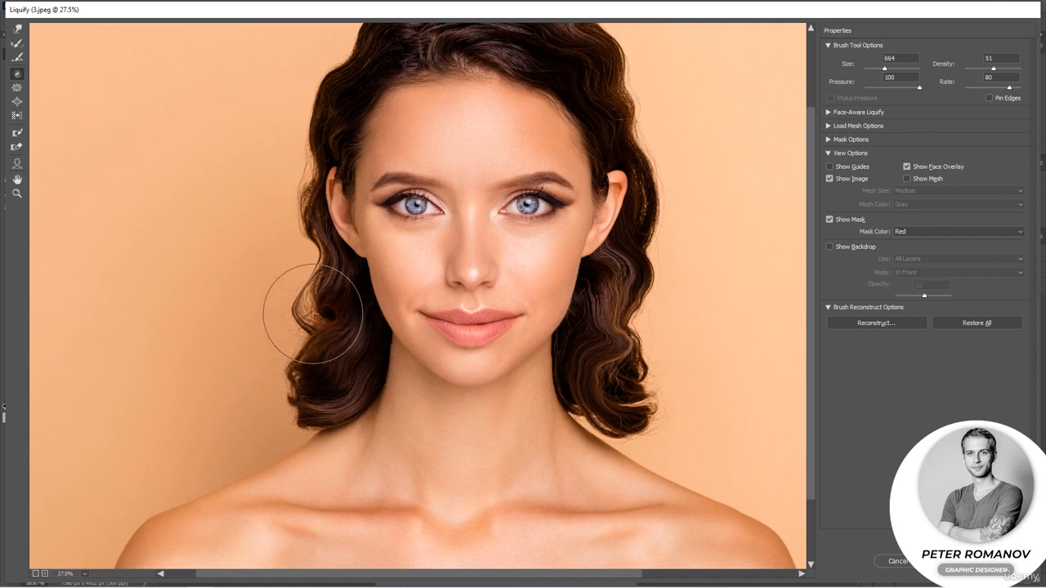
{"action": "left_click", "coordinate": [312, 272]}
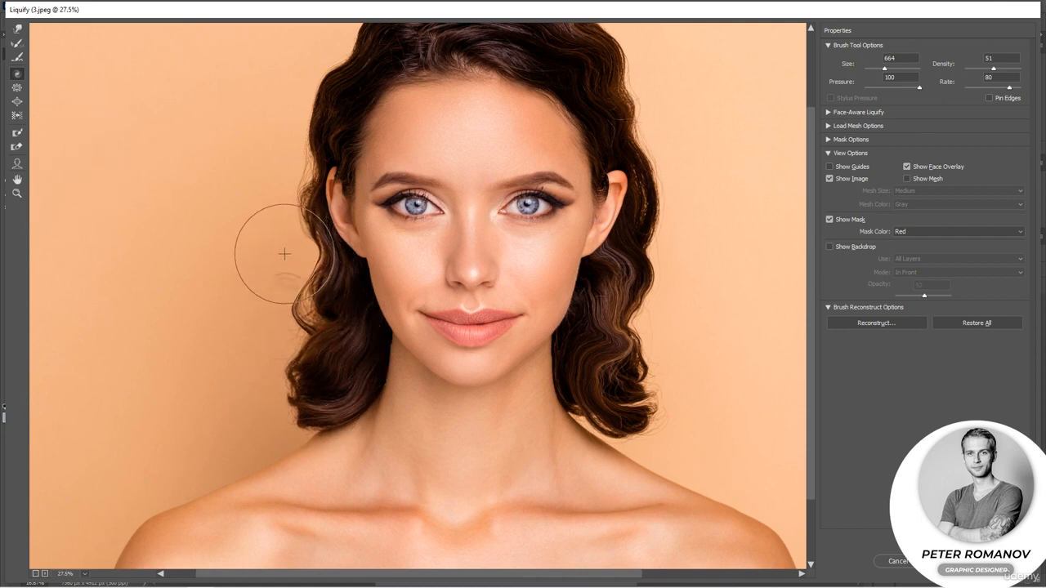
{"action": "left_click_drag", "start_coordinate": [635, 321], "coordinate": [629, 291]}
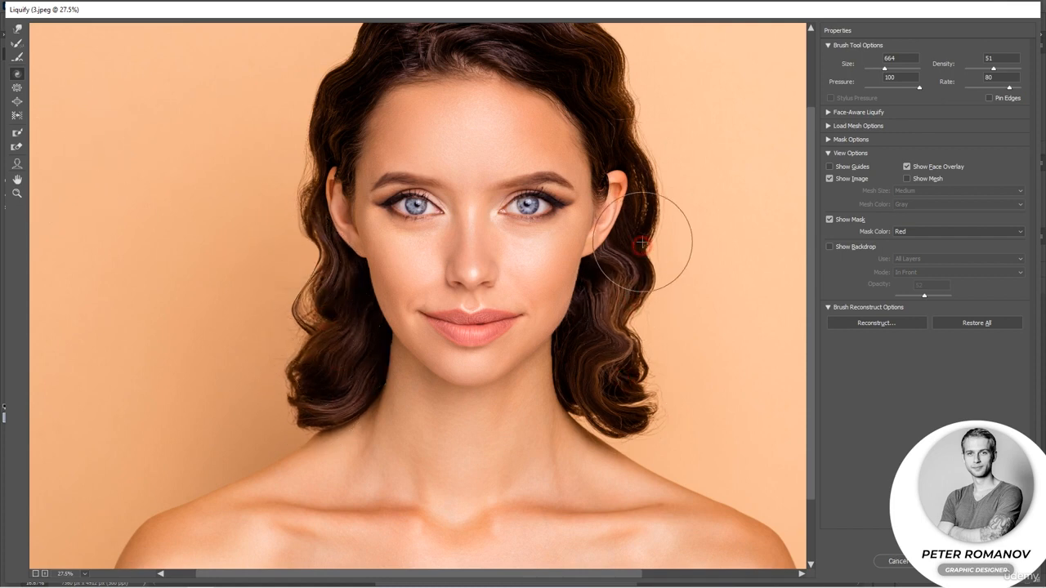
{"action": "left_click_drag", "start_coordinate": [663, 210], "coordinate": [651, 250]}
{"action": "scroll", "coordinate": [533, 272], "scroll_direction": "up", "scroll_amount": 3}
{"action": "left_click_drag", "start_coordinate": [533, 271], "coordinate": [486, 273]}
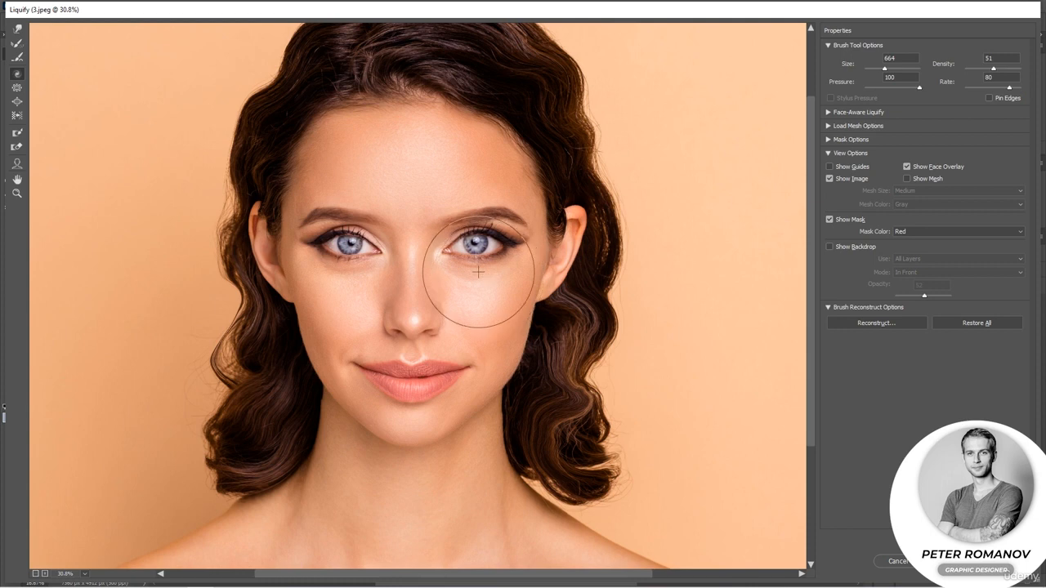
{"action": "scroll", "coordinate": [524, 348], "scroll_direction": "down", "scroll_amount": 1}
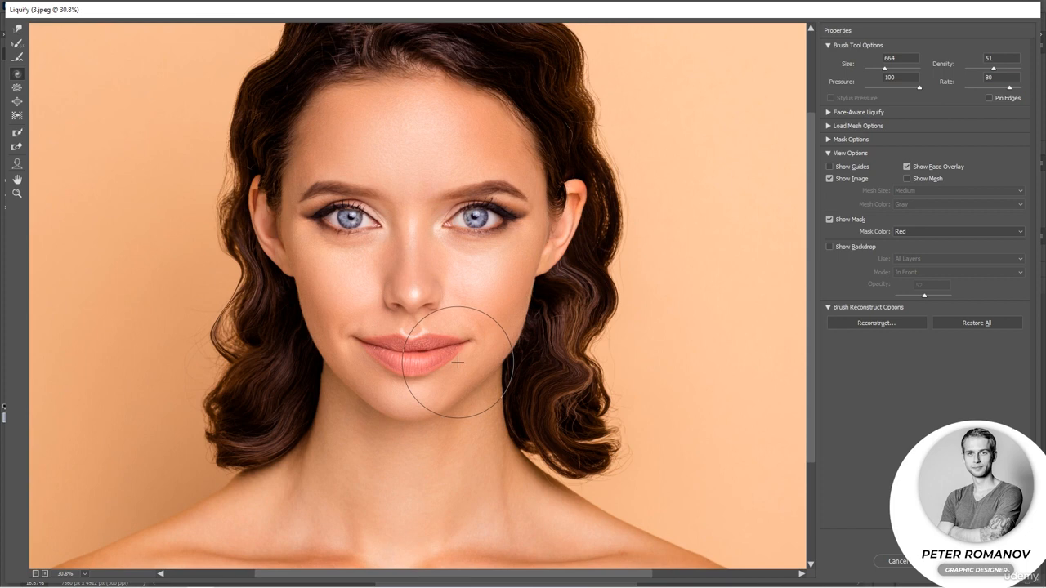
With the Forward Warp tool at density 50, nudge the hair outlines on both sides of the head and apply Liquify
{"action": "left_click", "coordinate": [17, 29]}
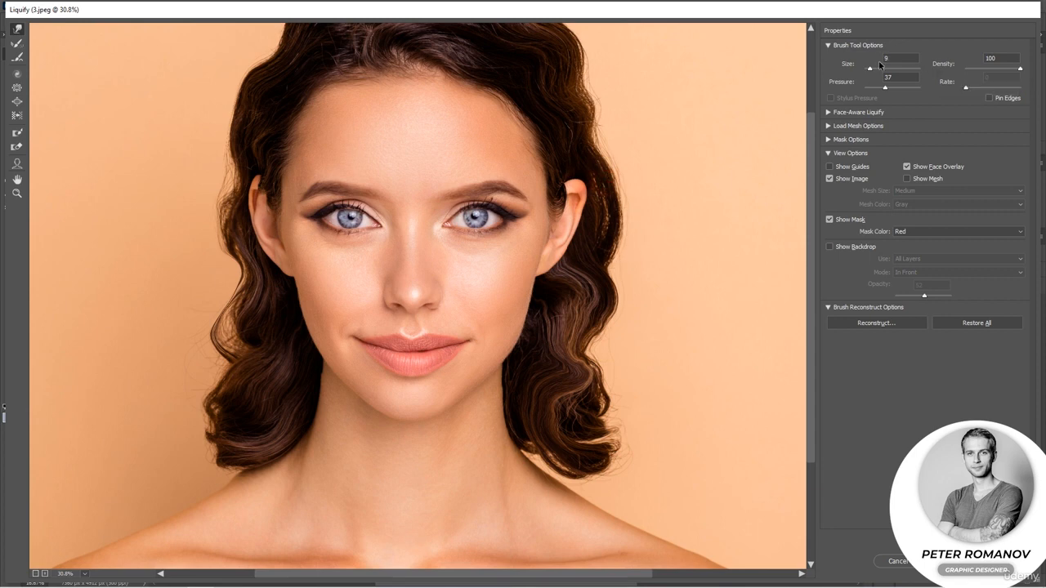
{"action": "left_click_drag", "start_coordinate": [616, 214], "coordinate": [619, 260]}
{"action": "left_click_drag", "start_coordinate": [1020, 71], "coordinate": [993, 70]}
{"action": "left_click_drag", "start_coordinate": [612, 216], "coordinate": [623, 280]}
{"action": "mouse_move", "coordinate": [619, 236]}
{"action": "left_mouse_down"}
{"action": "mouse_move", "coordinate": [616, 287]}
{"action": "mouse_move", "coordinate": [609, 263]}
{"action": "mouse_move", "coordinate": [598, 269]}
{"action": "left_mouse_up"}
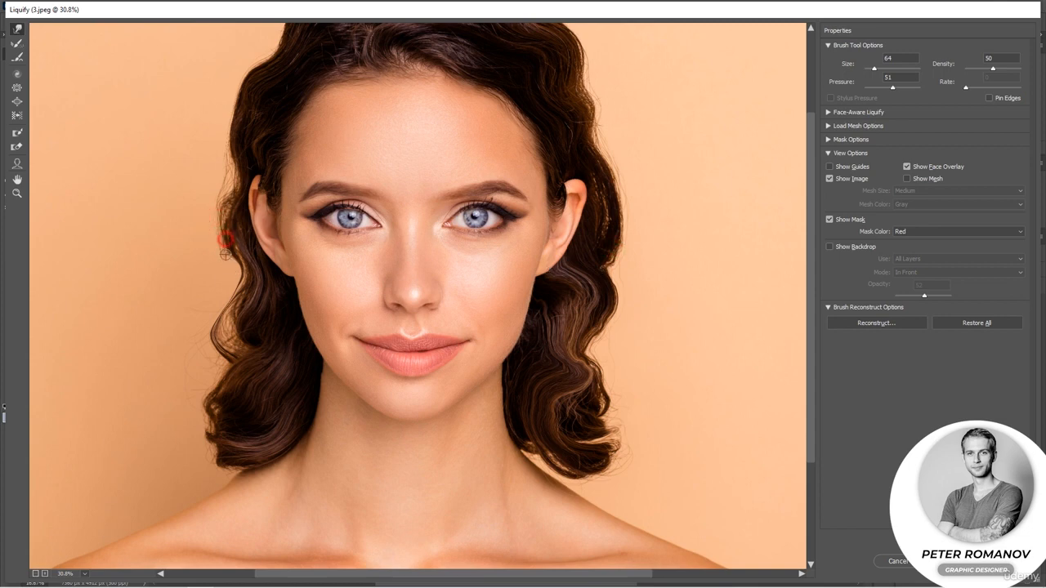
{"action": "left_click_drag", "start_coordinate": [225, 254], "coordinate": [239, 271]}
{"action": "mouse_move", "coordinate": [591, 461]}
{"action": "left_mouse_down"}
{"action": "mouse_move", "coordinate": [642, 450]}
{"action": "mouse_move", "coordinate": [620, 455]}
{"action": "mouse_move", "coordinate": [626, 440]}
{"action": "left_mouse_up"}
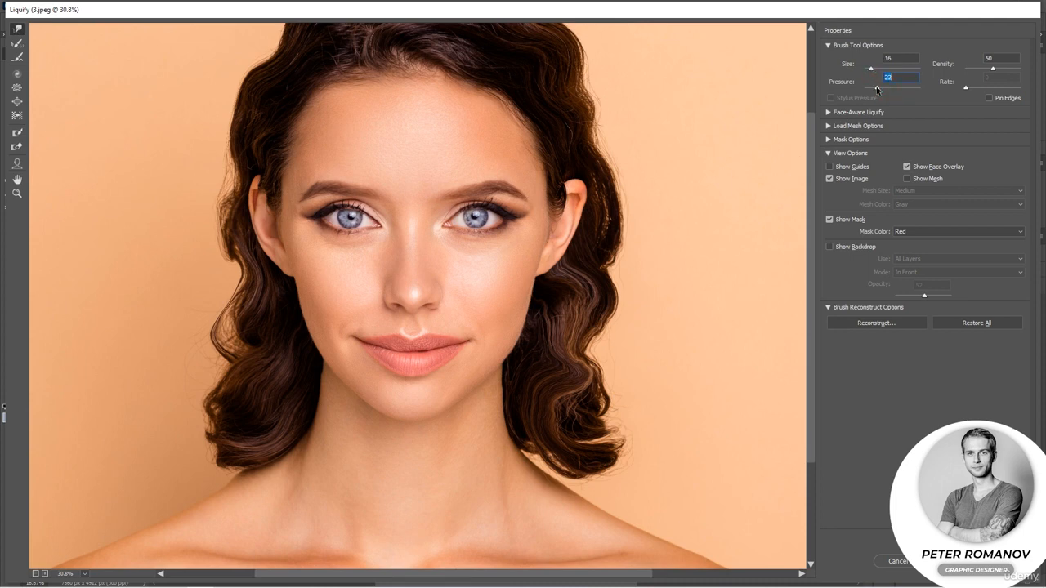
{"action": "left_click_drag", "start_coordinate": [609, 447], "coordinate": [622, 443]}
{"action": "left_click", "coordinate": [968, 562]}
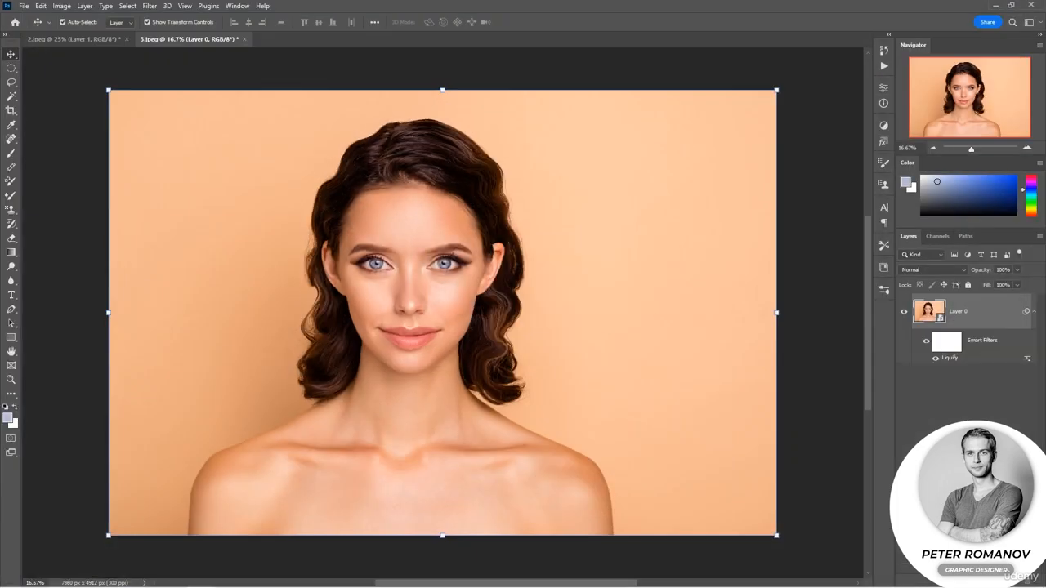
Toggle the Liquify smart filter off and on to compare before and after, and flip between the two document tabs
{"action": "left_click", "coordinate": [927, 342]}
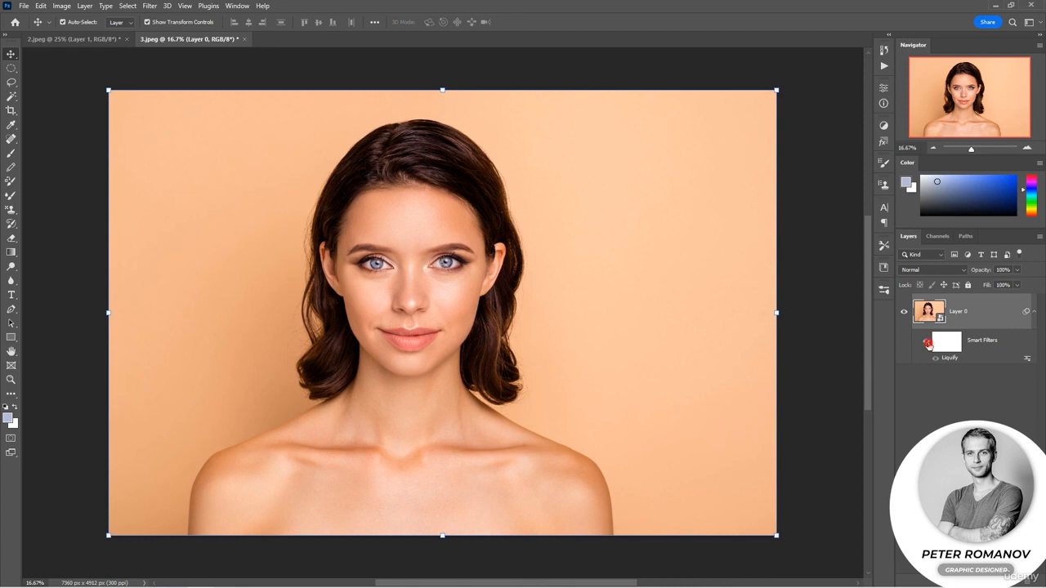
{"action": "left_click", "coordinate": [927, 343]}
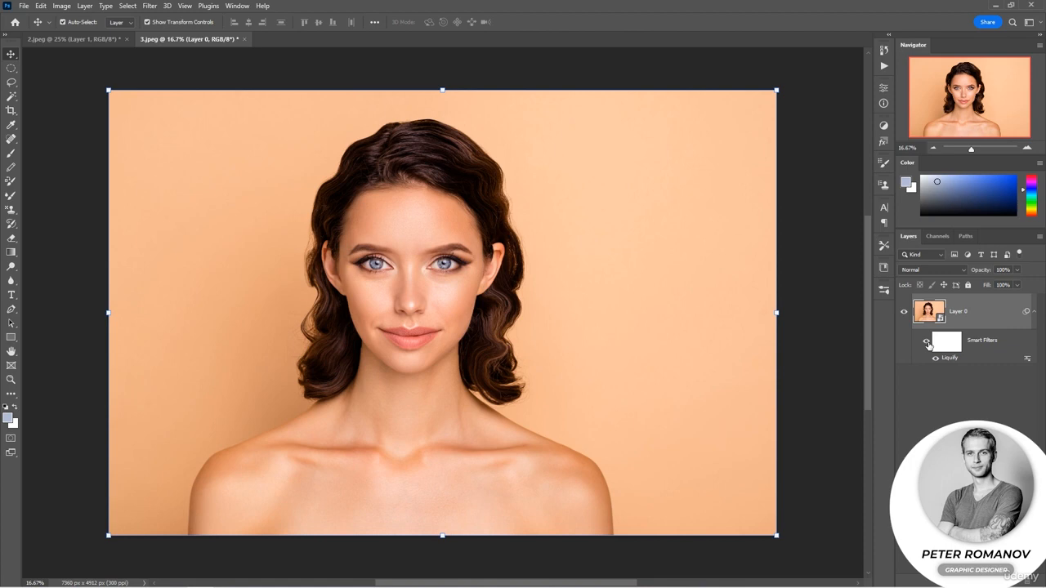
{"action": "left_click", "coordinate": [68, 40]}
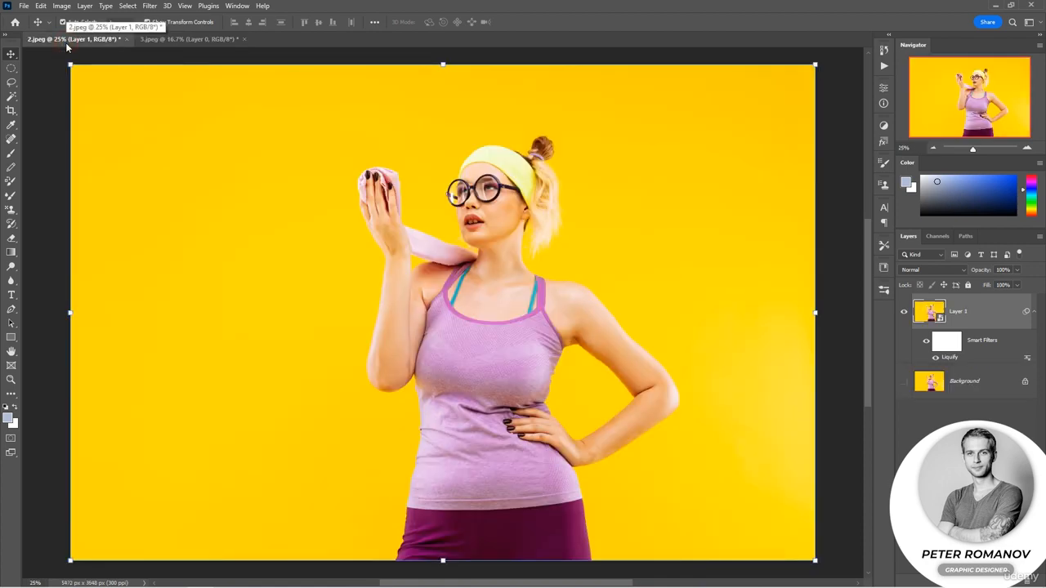
{"action": "left_click", "coordinate": [160, 39]}
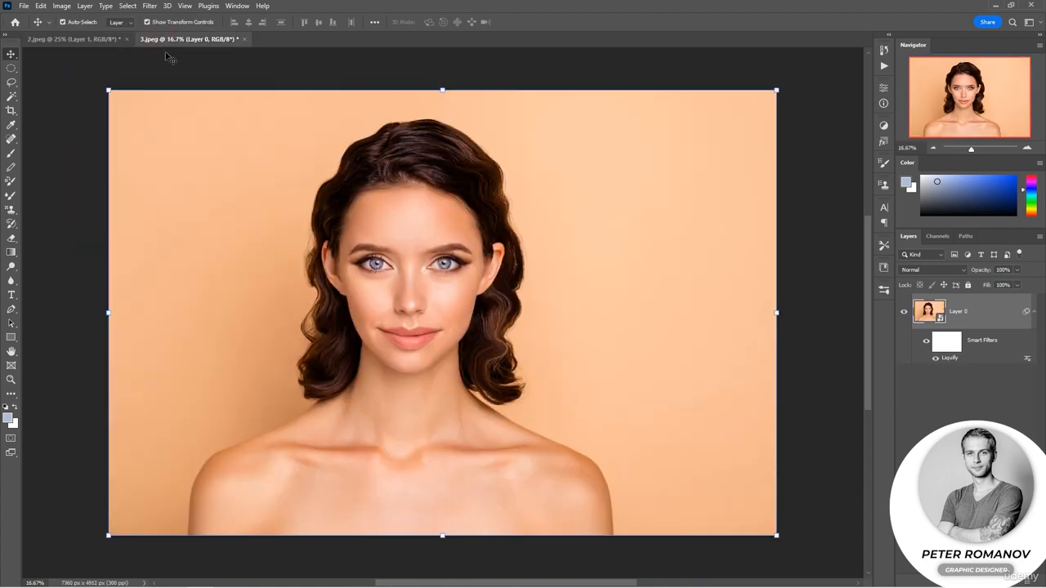